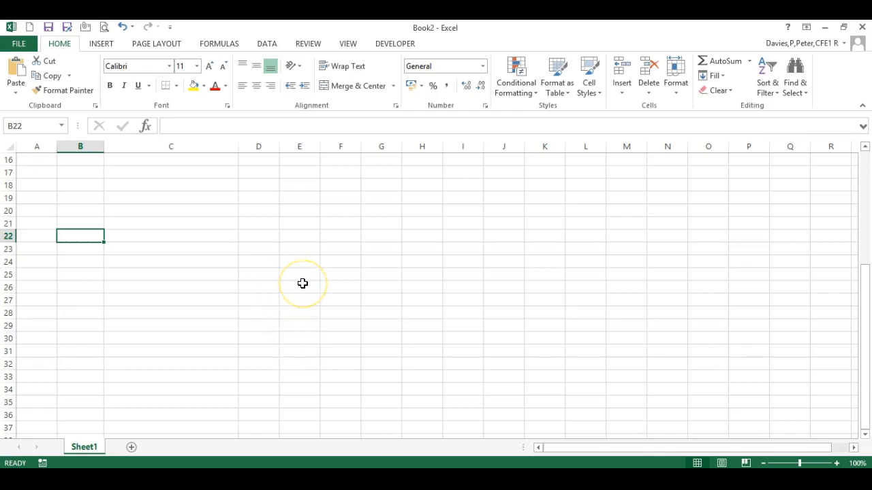
Examine the project table in B3:E8 and the lifecycle and RAG option lists in columns K and M.
scroll(302, 284, up, 5)
click(324, 235)
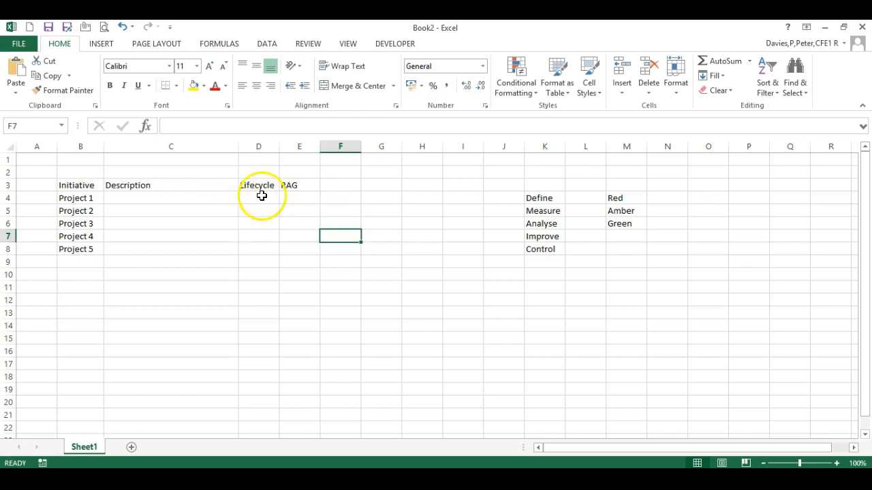
drag(93, 188, 303, 254)
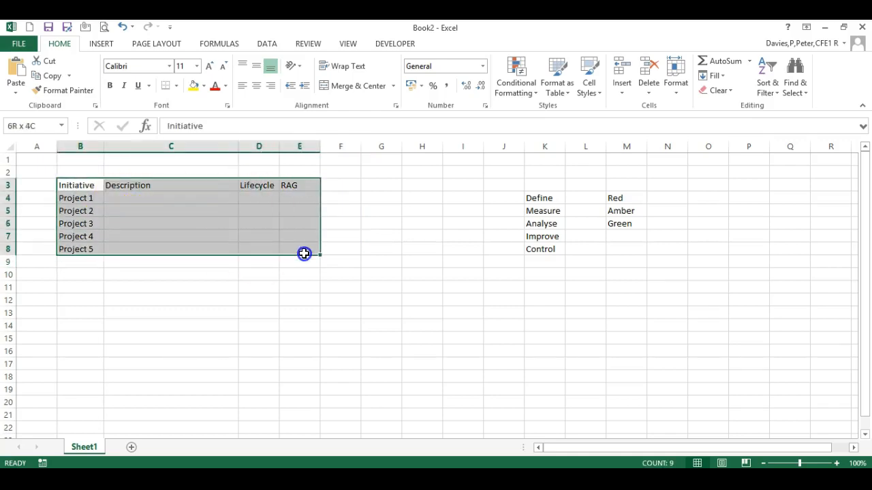
click(253, 197)
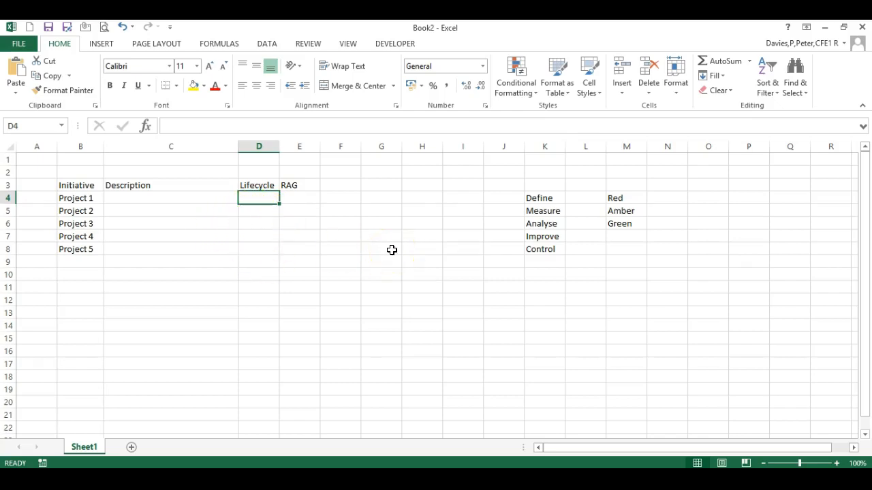
click(300, 186)
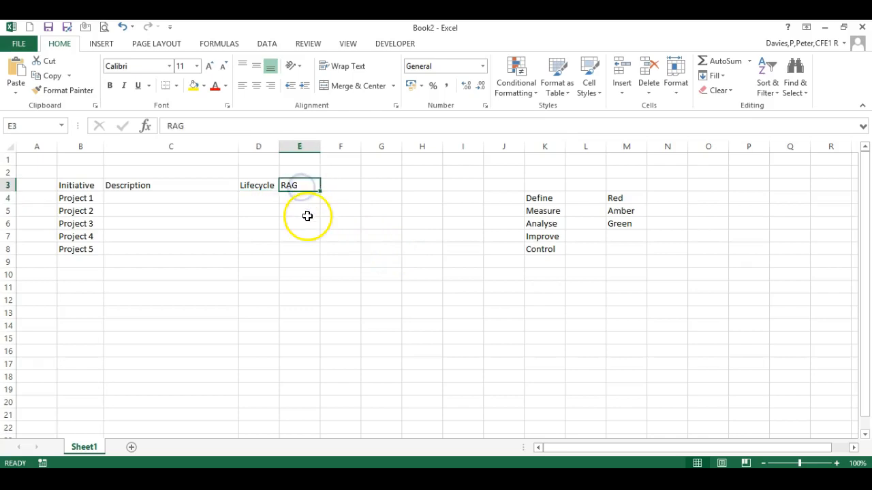
click(264, 186)
drag(541, 197, 549, 246)
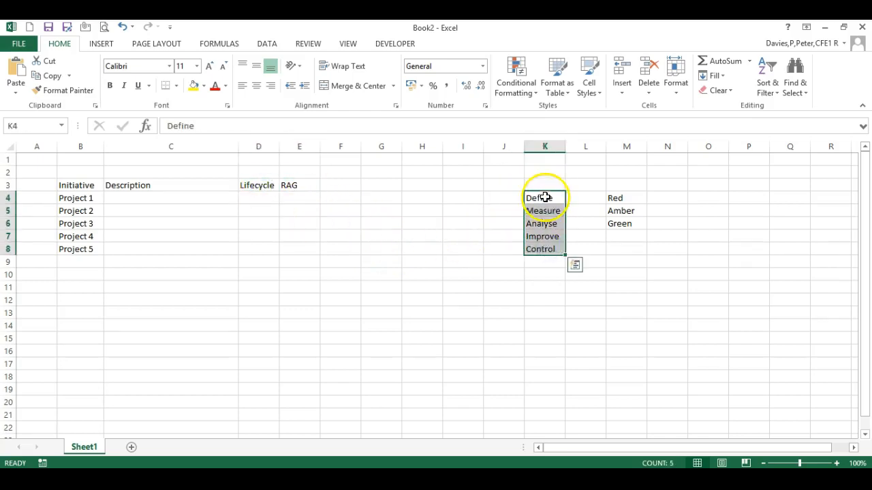
click(438, 224)
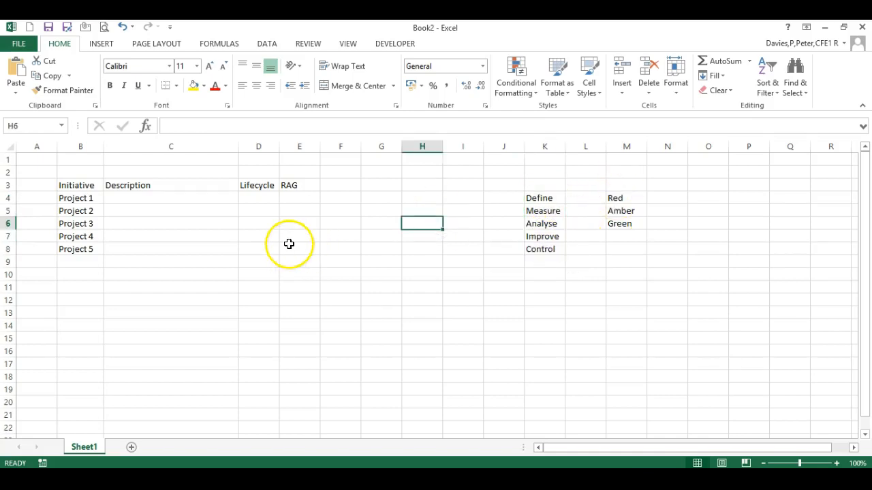
Add list data validation with an in-cell dropdown to cell E4, using R,A,G as the source.
click(305, 199)
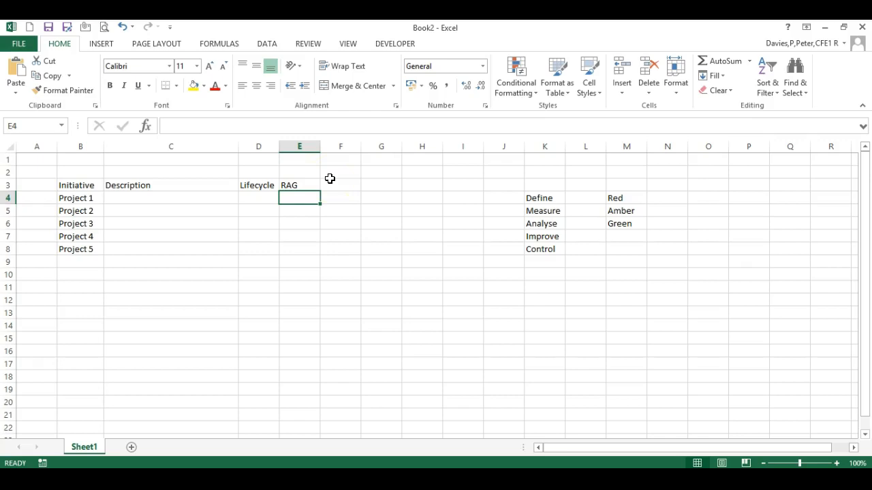
click(268, 45)
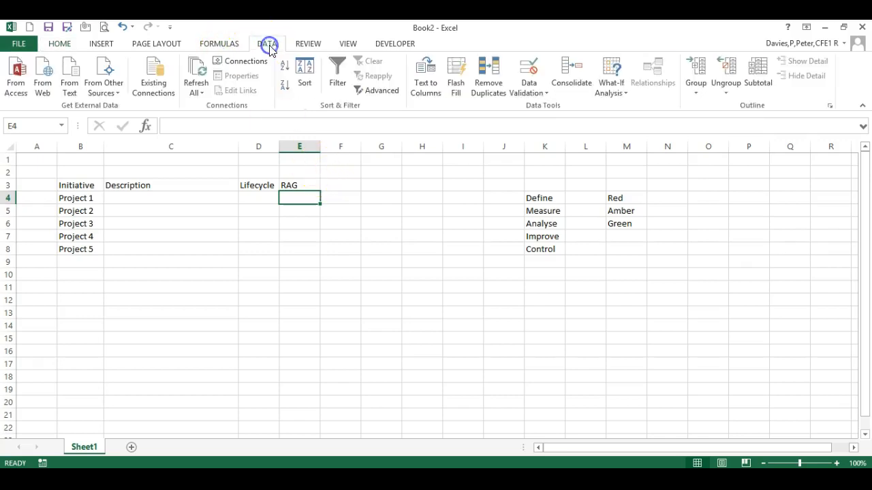
click(544, 93)
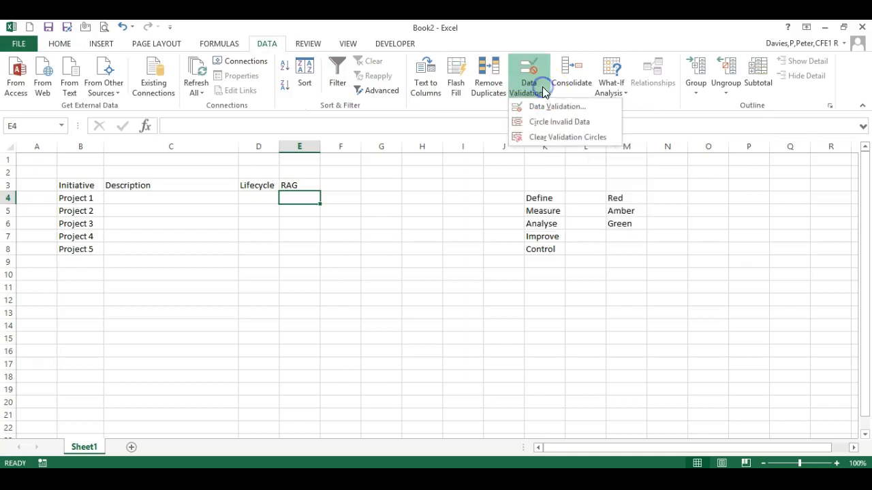
click(552, 108)
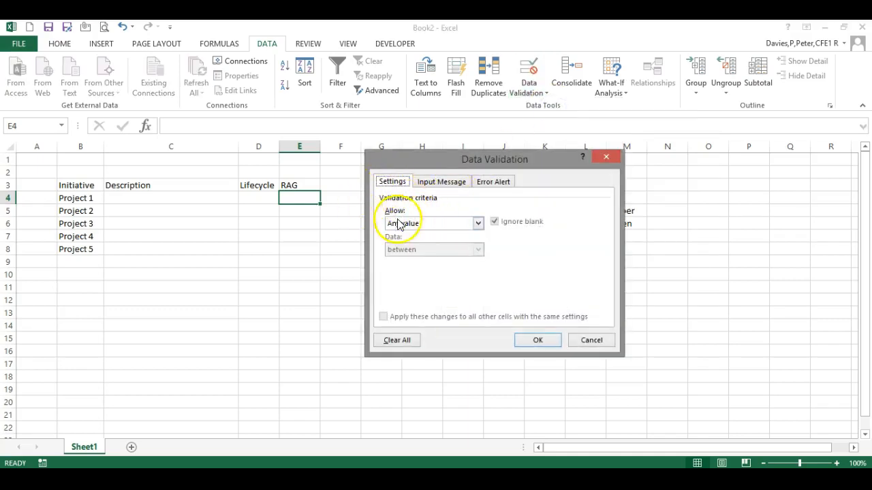
click(439, 222)
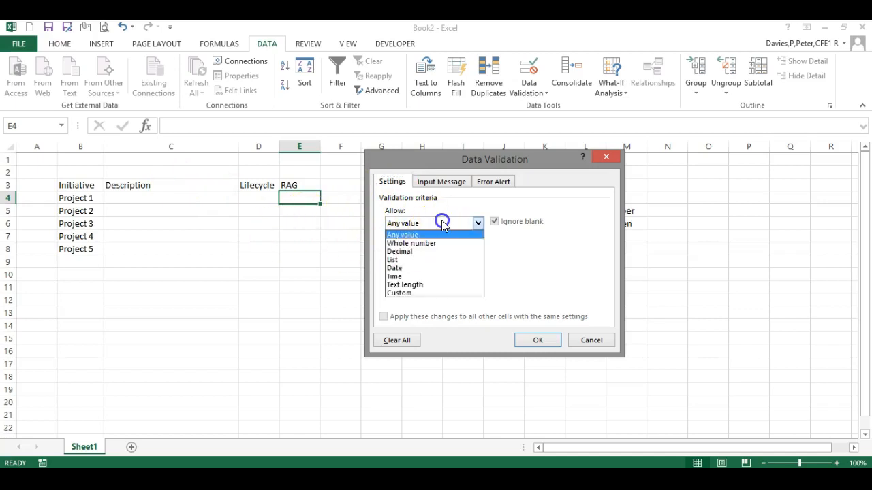
click(438, 265)
click(395, 271)
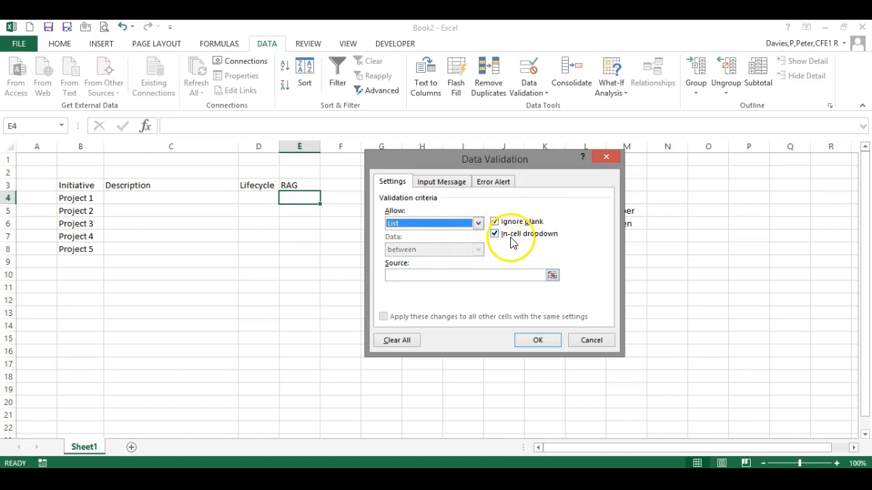
click(409, 274)
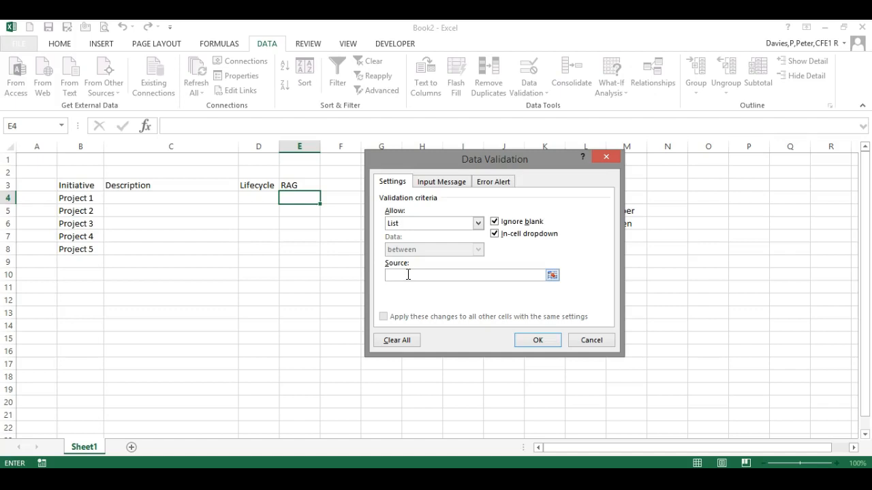
click(408, 275)
text(R,A,G)
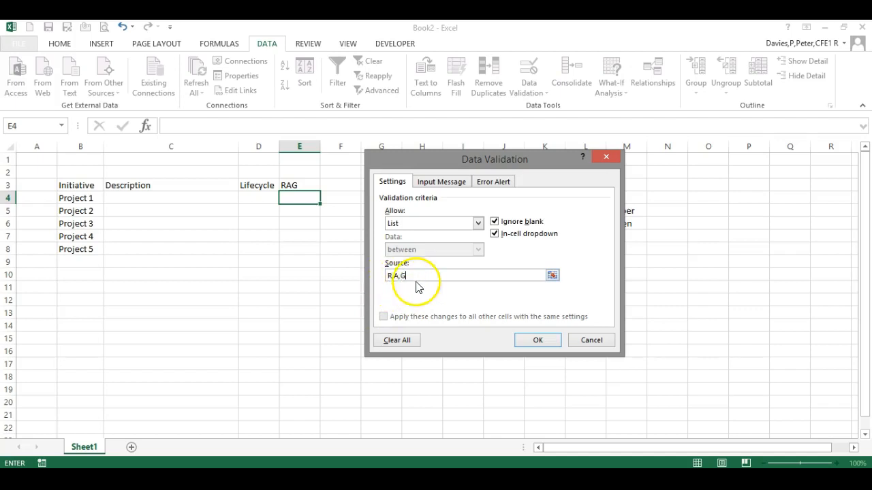
click(551, 341)
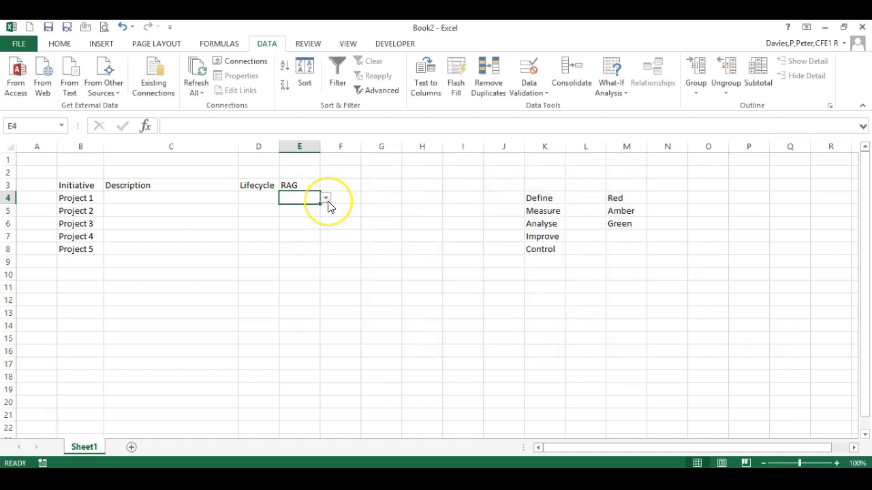
Test the dropdown in E4 by choosing R and replacing it with G.
click(326, 198)
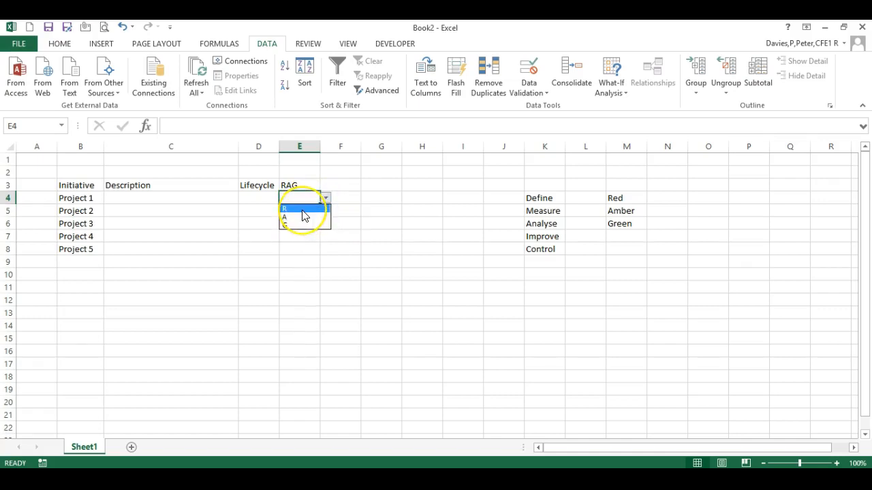
click(302, 211)
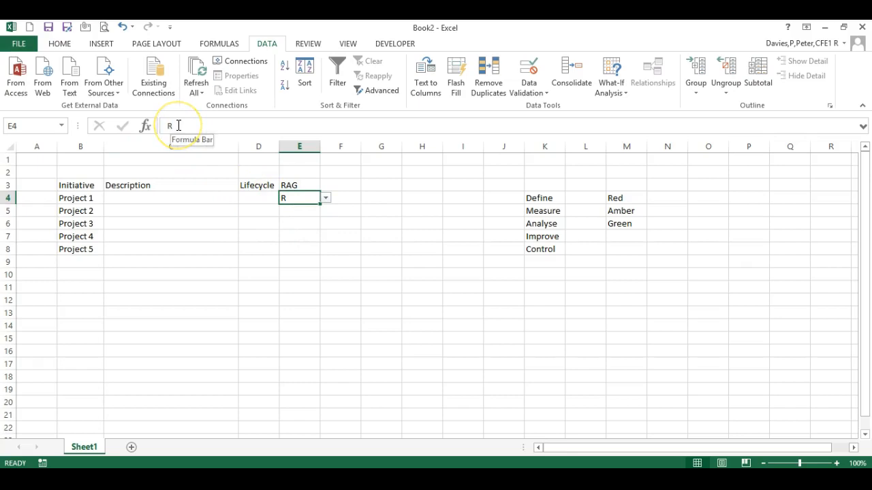
click(326, 197)
click(307, 226)
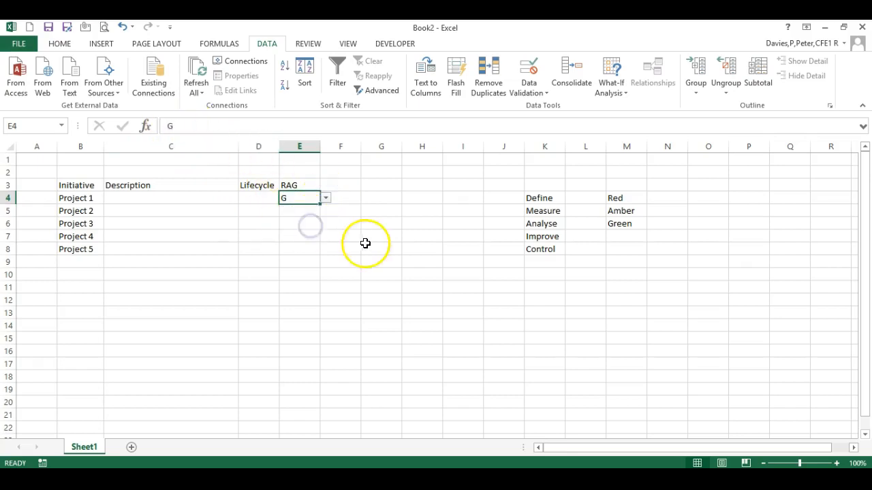
Try to enter Red in E4 to test the validation, and cancel the entry.
click(299, 216)
click(301, 196)
text(Red)
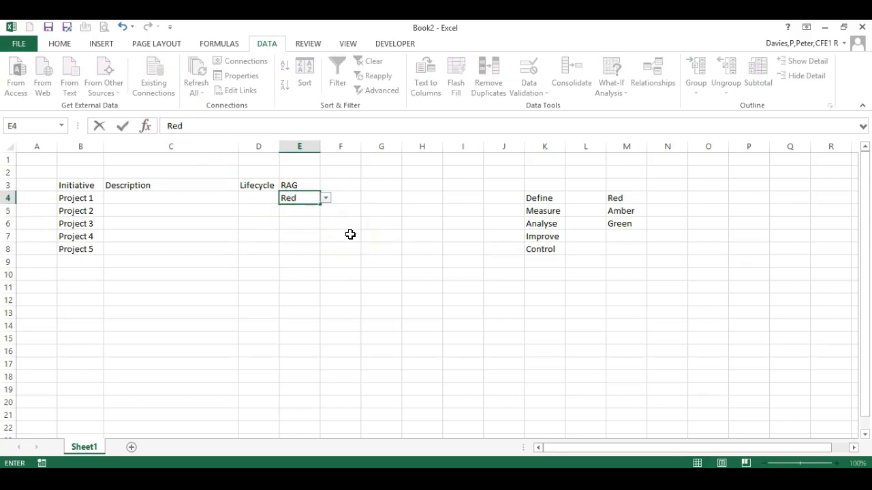
click(350, 234)
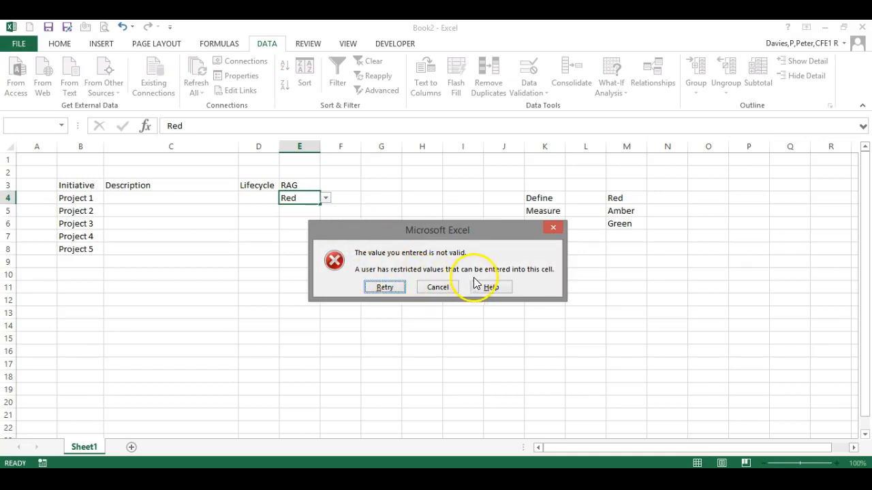
click(436, 288)
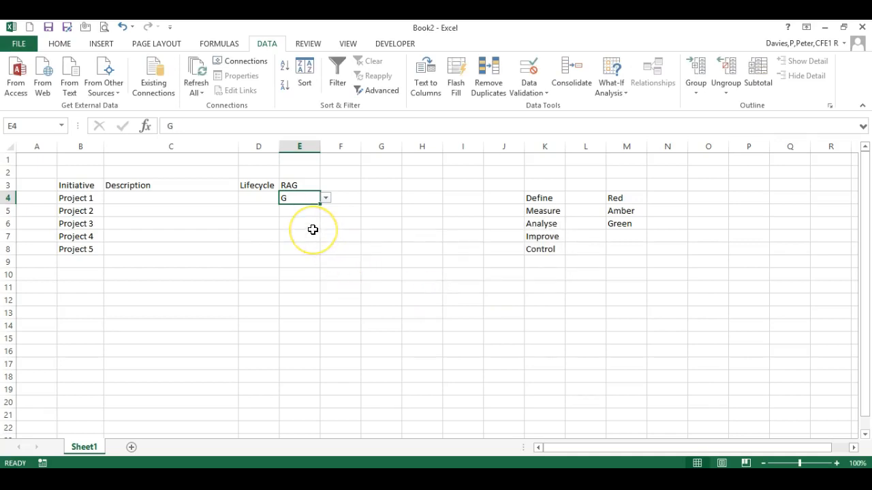
Try entering Red in E4 again, and retry the entry with R.
text(Red)
click(312, 234)
click(383, 288)
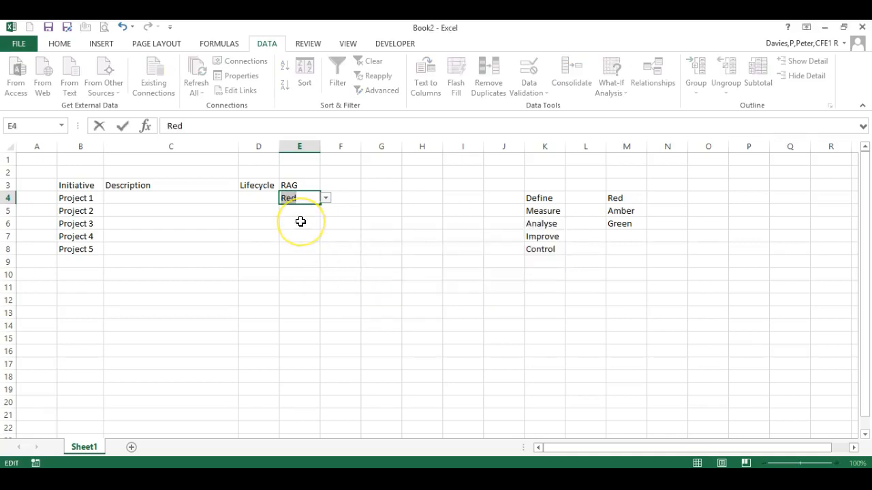
text(R)
key(BackSpace)
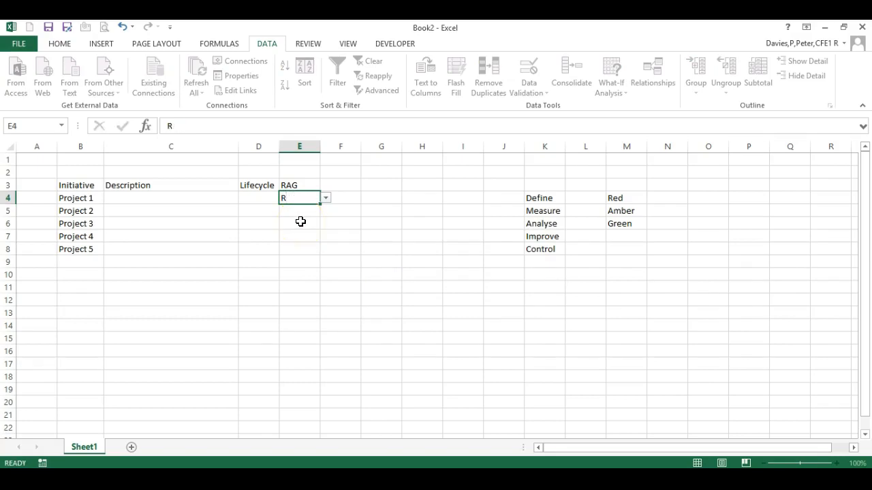
key(Return)
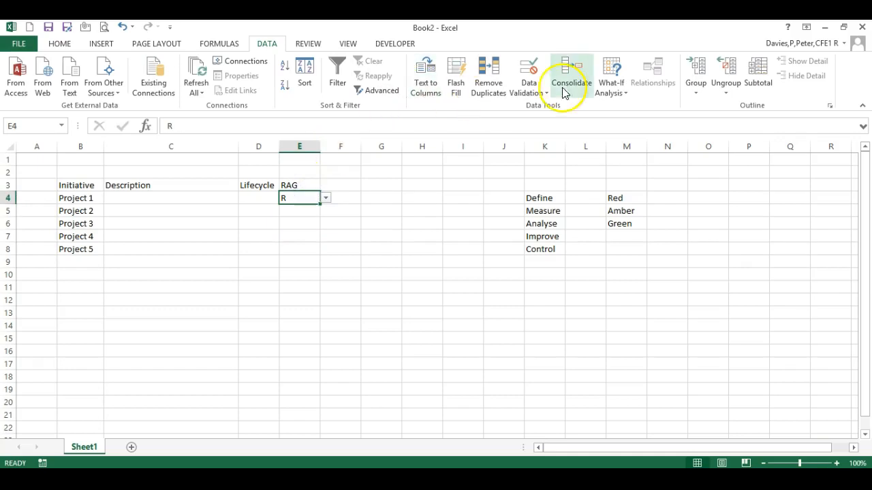
Open the data validation settings of E4 and examine the input message and error alert options.
click(536, 91)
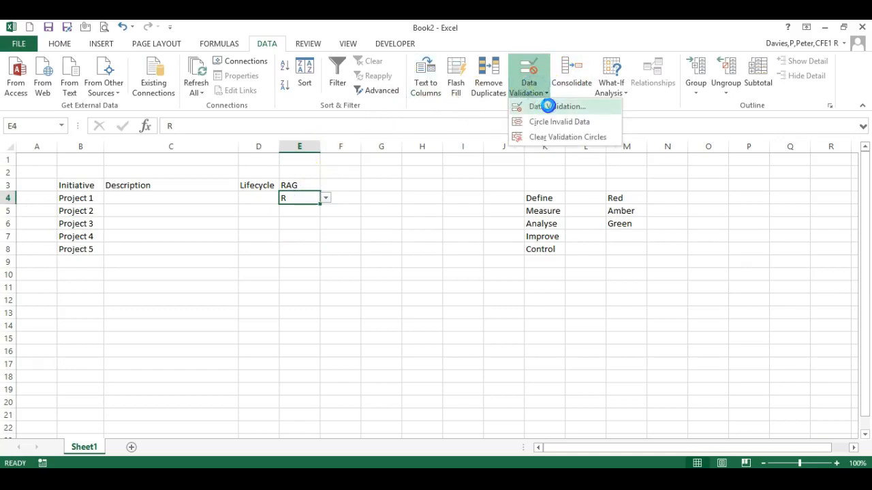
click(549, 105)
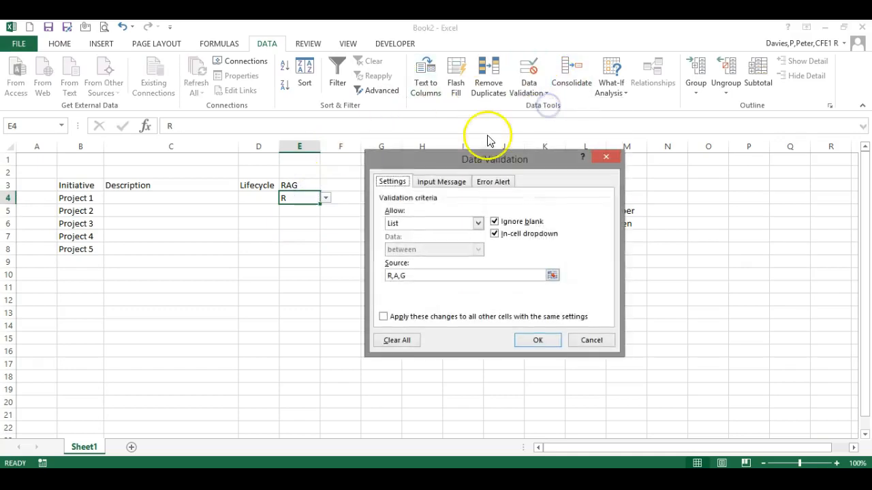
click(441, 182)
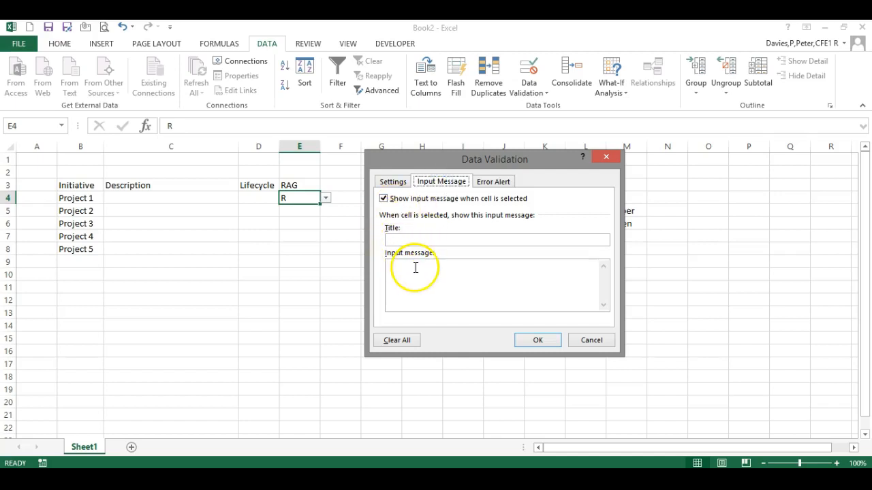
click(493, 182)
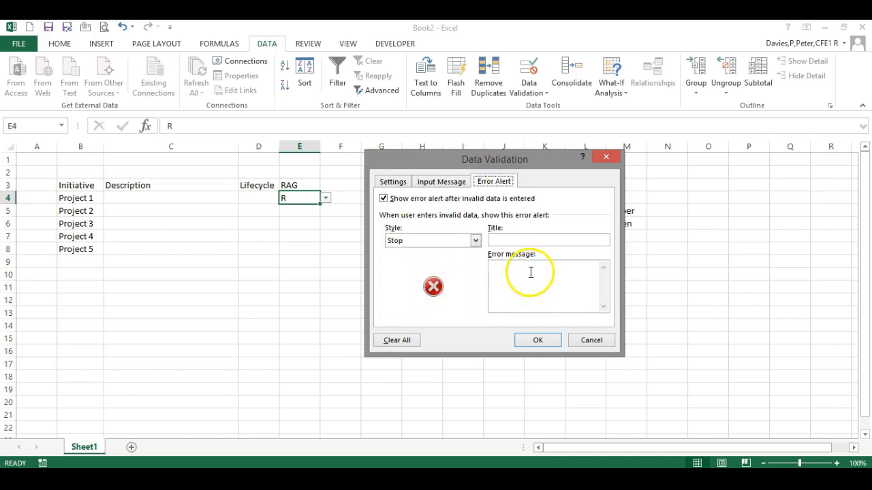
click(441, 183)
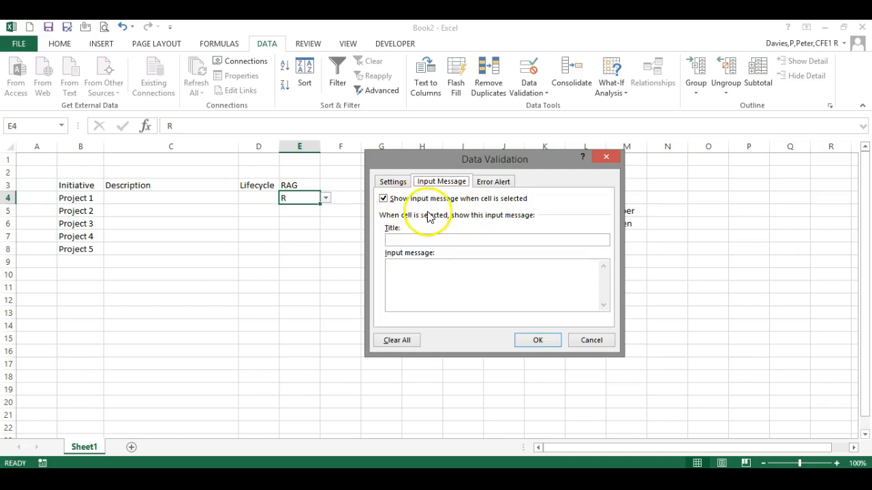
click(488, 182)
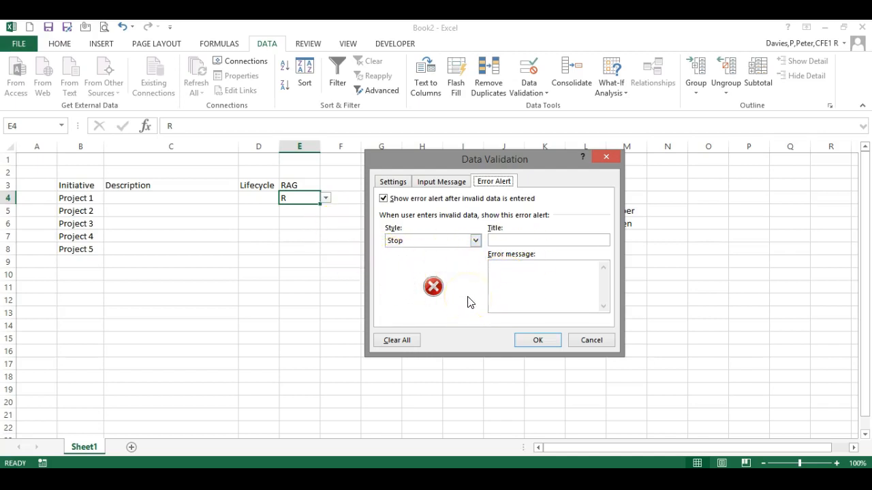
Replace the typed list source of E4's validation with the range M4:M6 and apply the change.
click(385, 180)
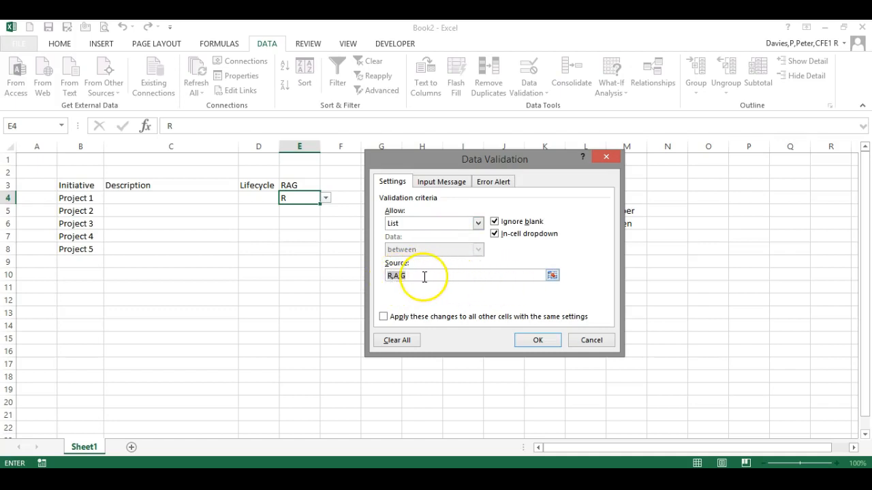
drag(424, 276, 381, 275)
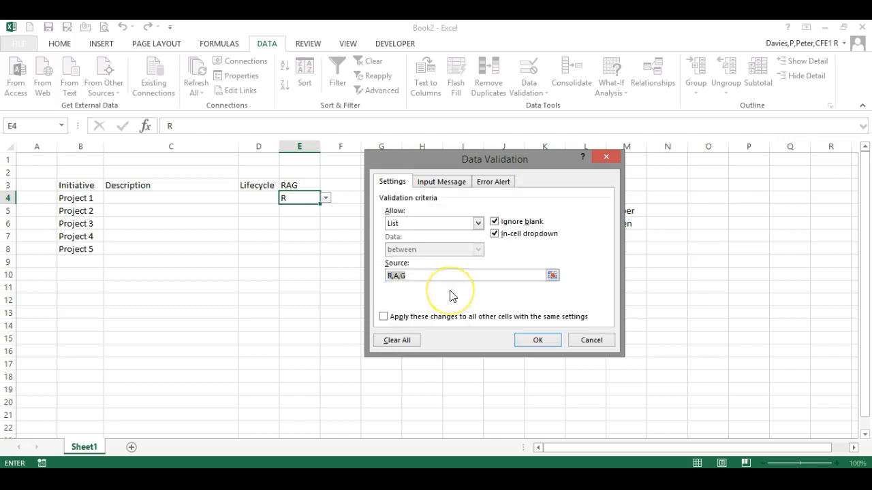
key(Delete)
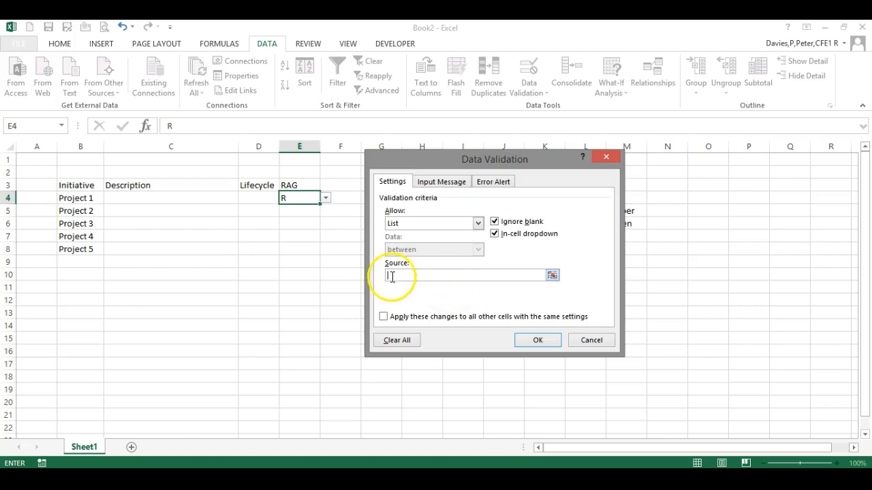
click(552, 276)
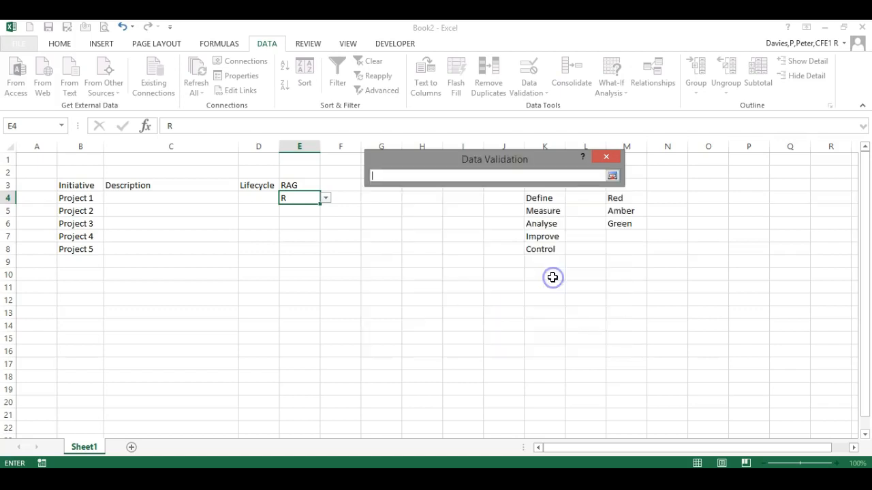
drag(624, 198, 628, 224)
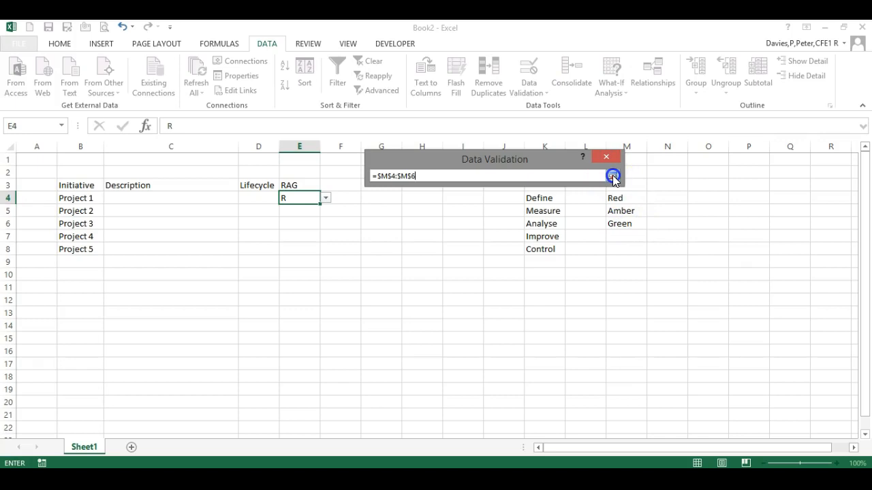
click(613, 175)
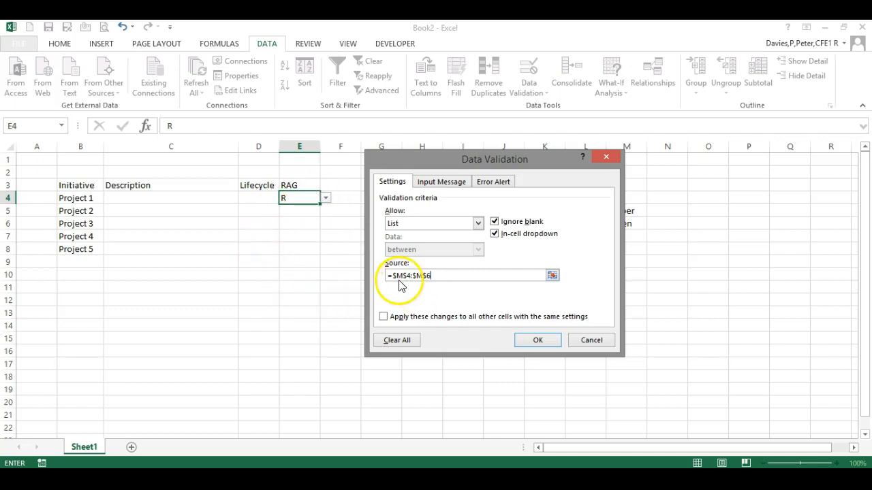
drag(501, 163, 463, 230)
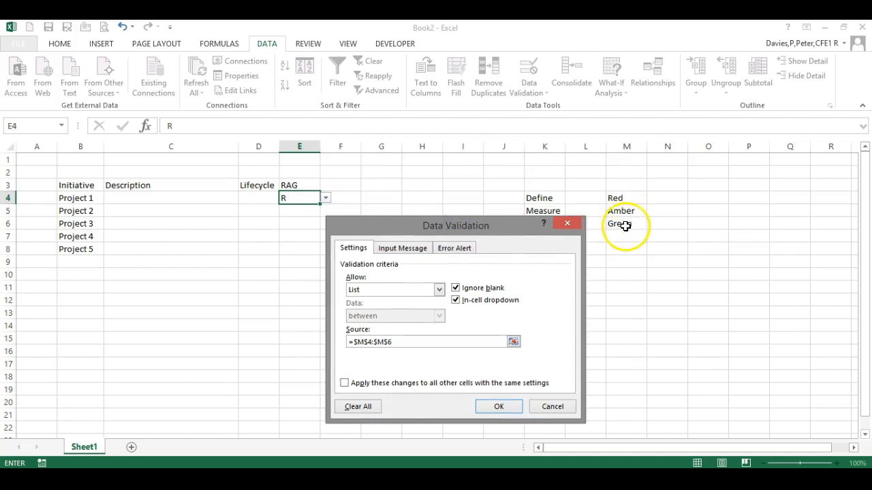
click(499, 406)
Test the dropdown in E4 by choosing Amber, Red, Green and finally Red.
click(325, 198)
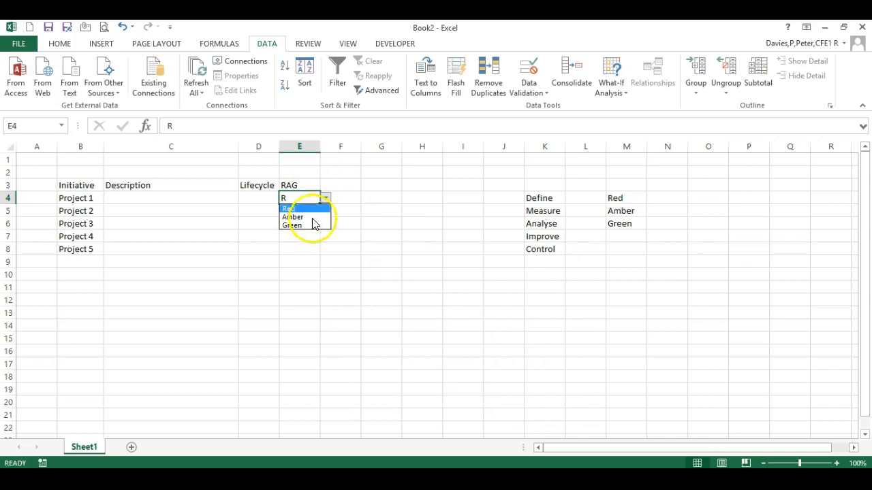
click(312, 217)
click(327, 198)
click(315, 208)
click(326, 197)
click(316, 226)
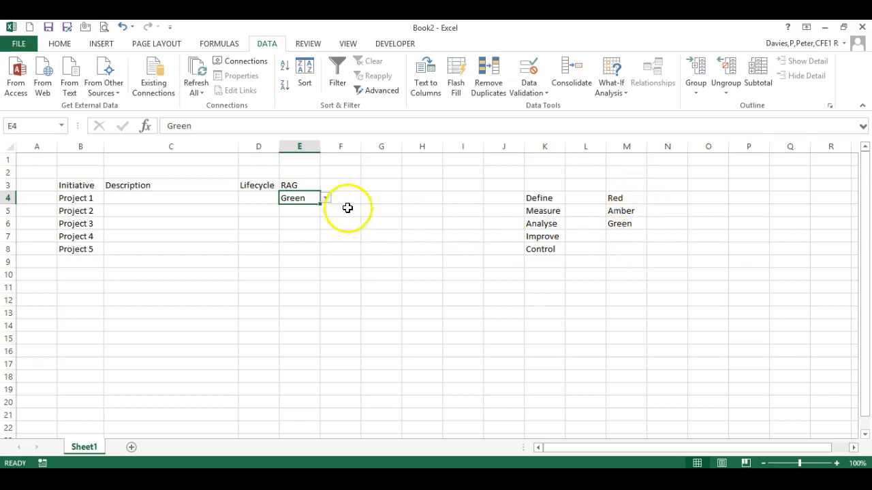
click(326, 199)
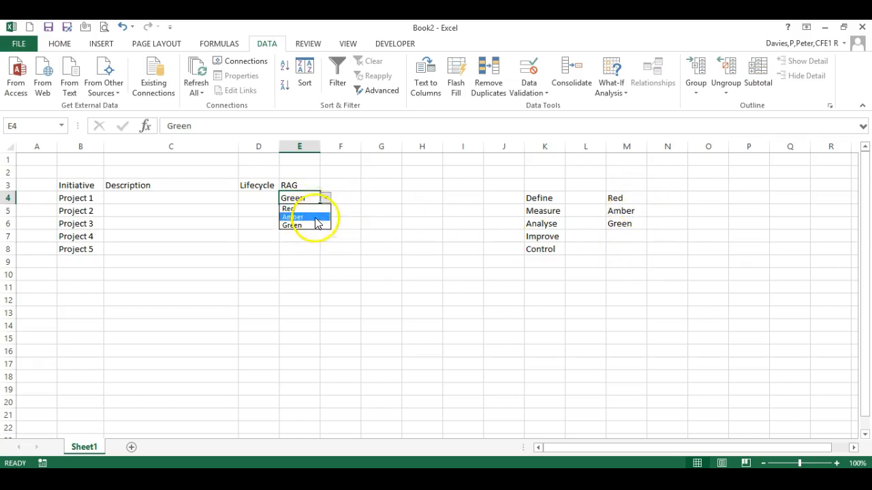
click(315, 210)
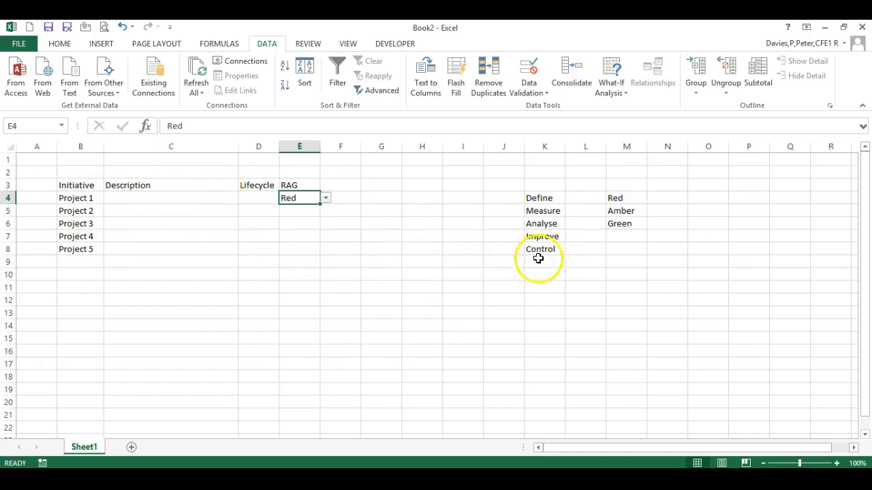
Hide column M, which holds the Red, Amber and Green list.
click(626, 146)
right_click(627, 146)
click(664, 315)
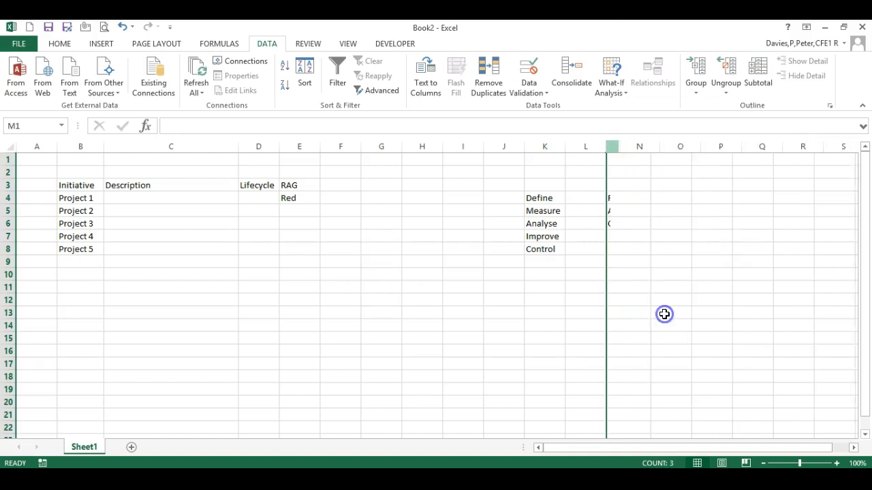
click(644, 284)
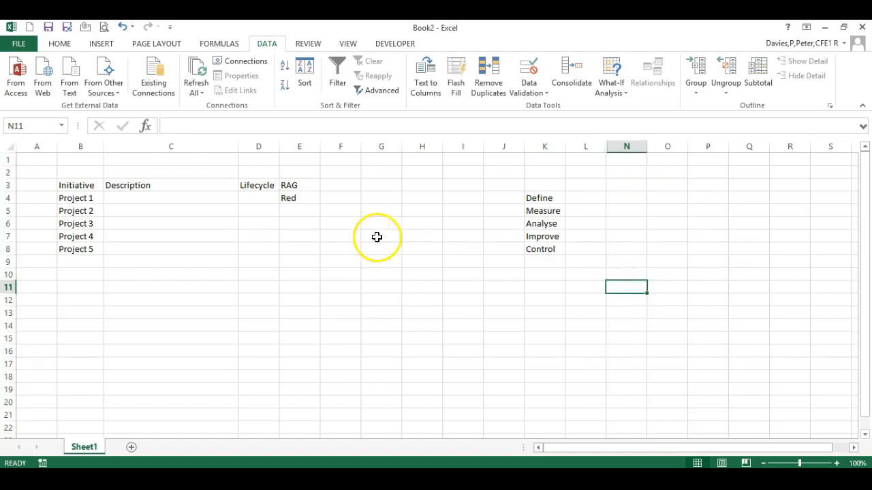
click(453, 172)
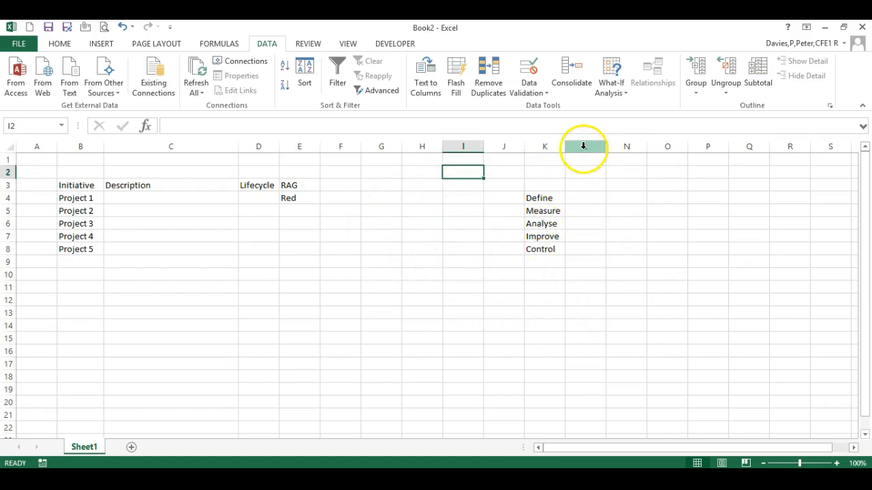
Unhide column M between columns L and N.
drag(589, 146, 627, 146)
right_click(628, 147)
click(662, 324)
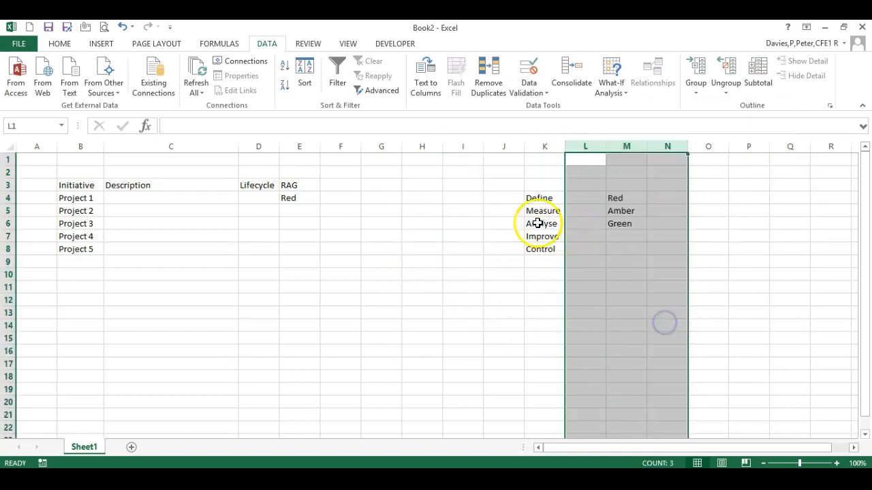
click(486, 211)
Add a new worksheet and move both lists from K4:M8 to it, starting at cell B3.
drag(622, 196, 623, 222)
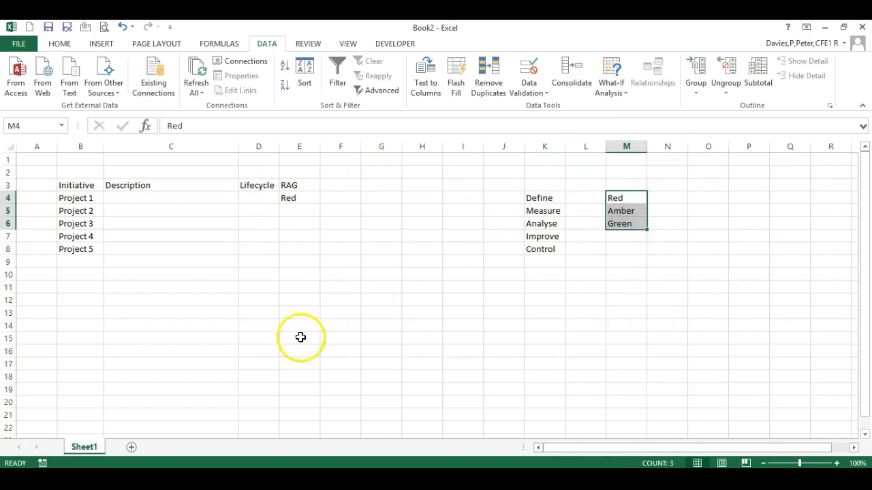
click(132, 448)
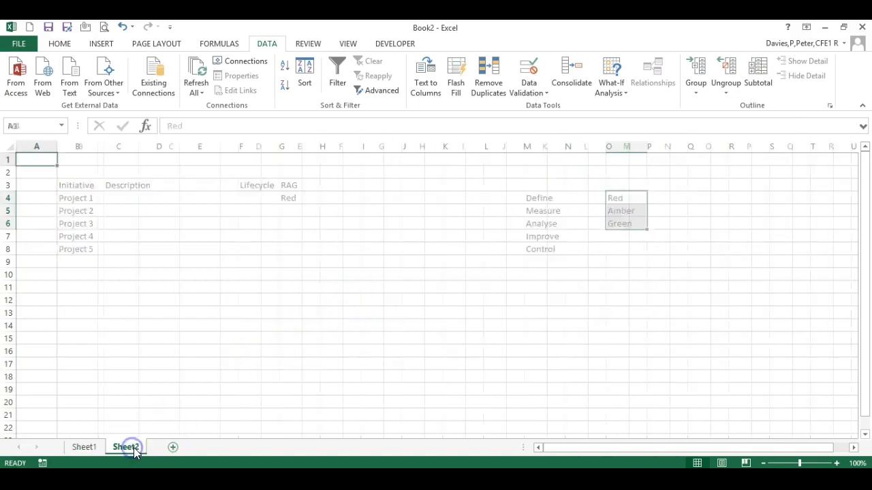
click(84, 447)
drag(541, 196, 628, 257)
key(ctrl+c)
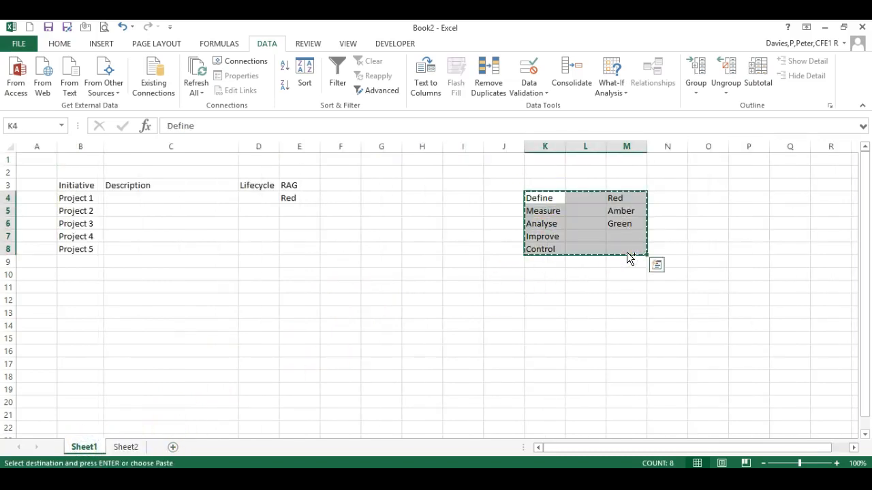
click(125, 447)
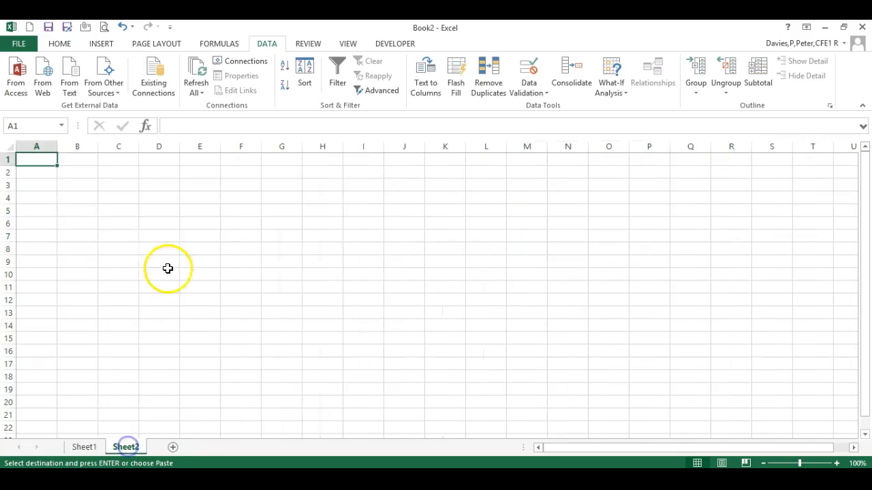
click(77, 185)
key(ctrl+v)
click(267, 285)
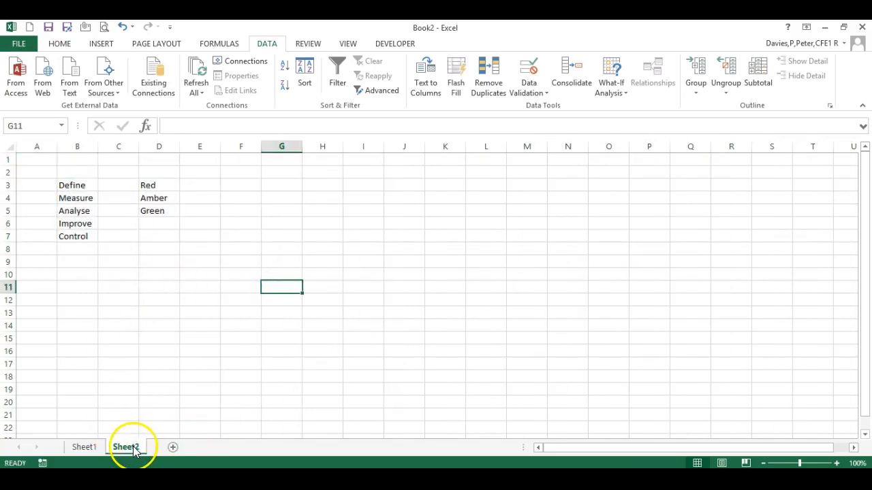
Return to Sheet1 and choose Amber from the dropdown in E4.
click(82, 447)
click(402, 261)
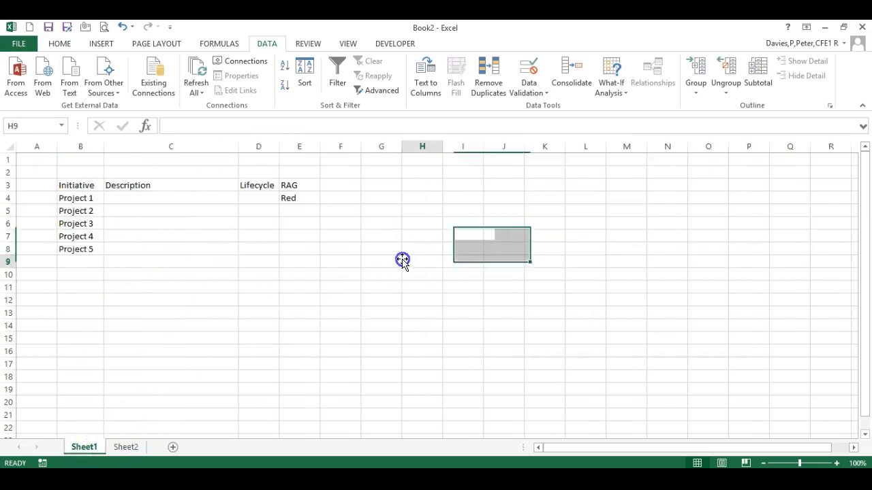
click(330, 249)
click(301, 198)
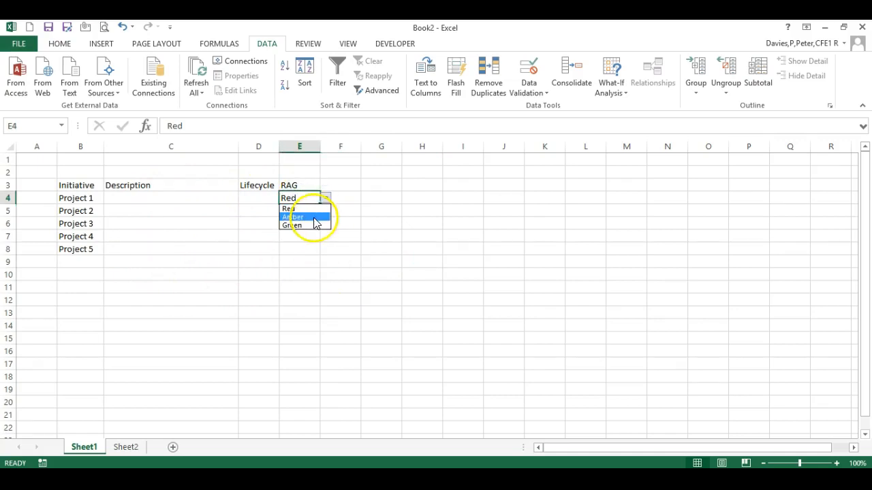
click(314, 216)
Open the data validation settings of E4, examine the list source reference, and close the dialog.
click(527, 88)
click(555, 107)
click(356, 342)
drag(356, 343, 376, 341)
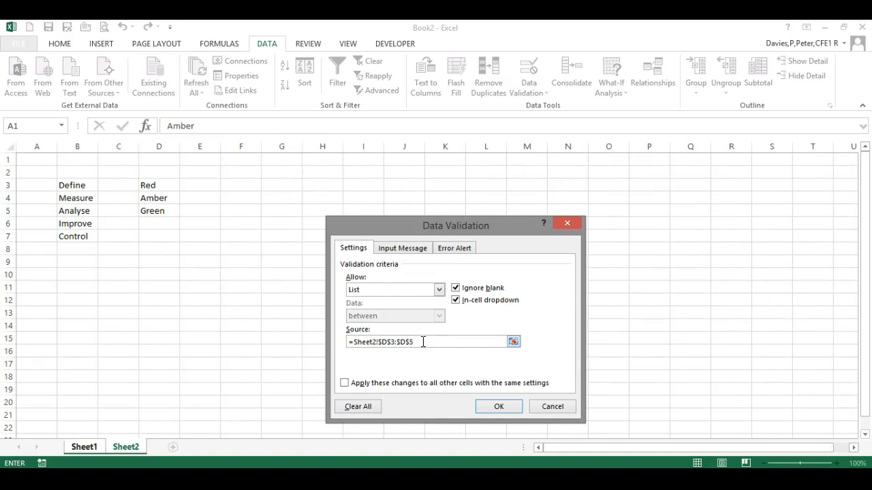
click(501, 406)
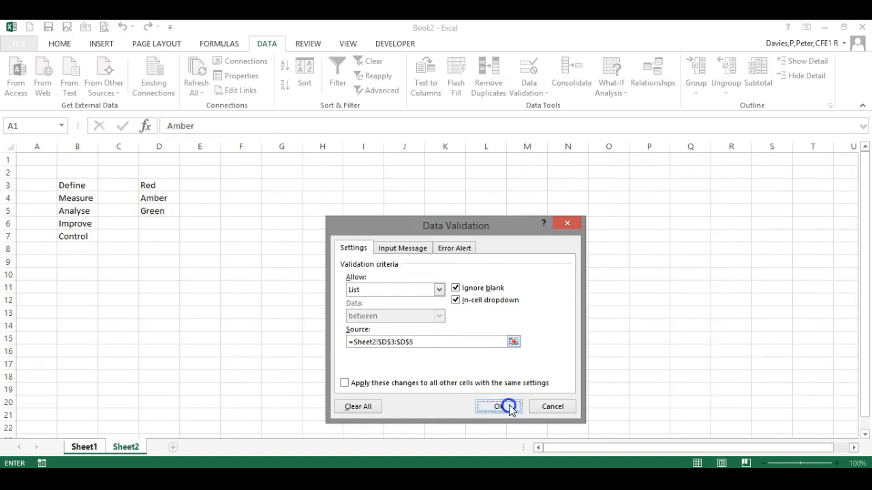
Add list validation to Lifecycle cell D4 with Sheet2 range B3:B7 as its source.
click(262, 200)
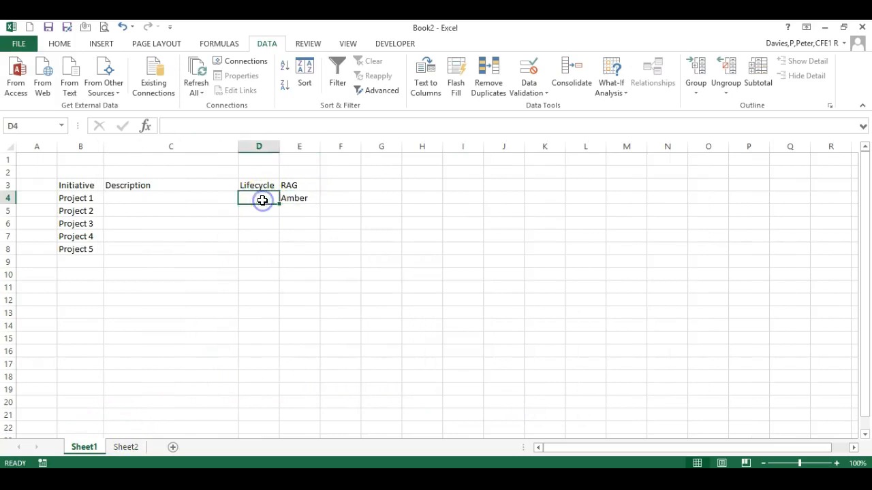
click(530, 67)
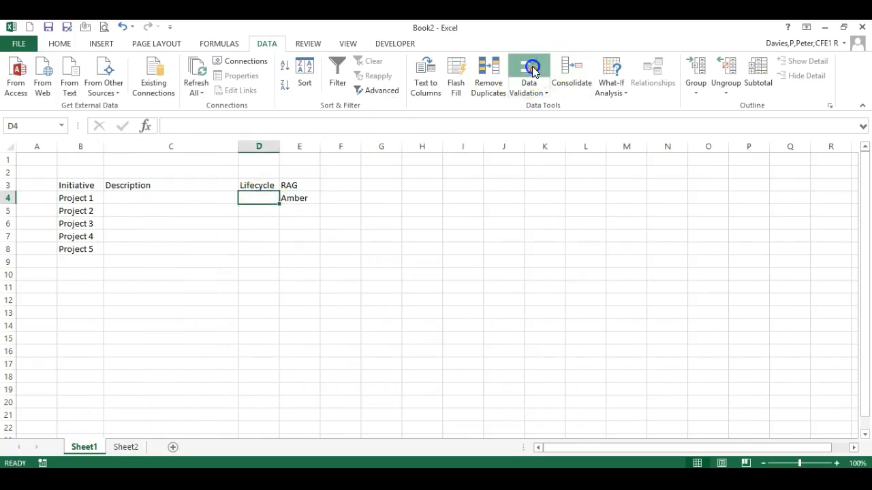
click(385, 289)
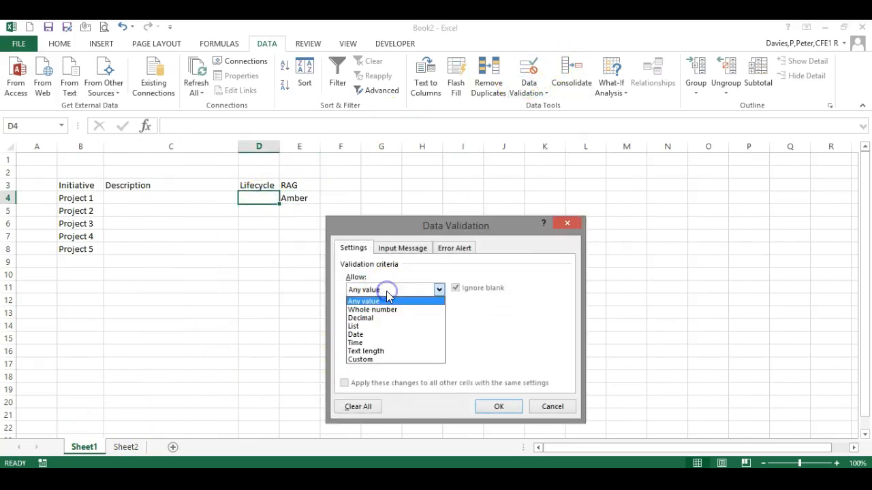
click(376, 328)
click(361, 340)
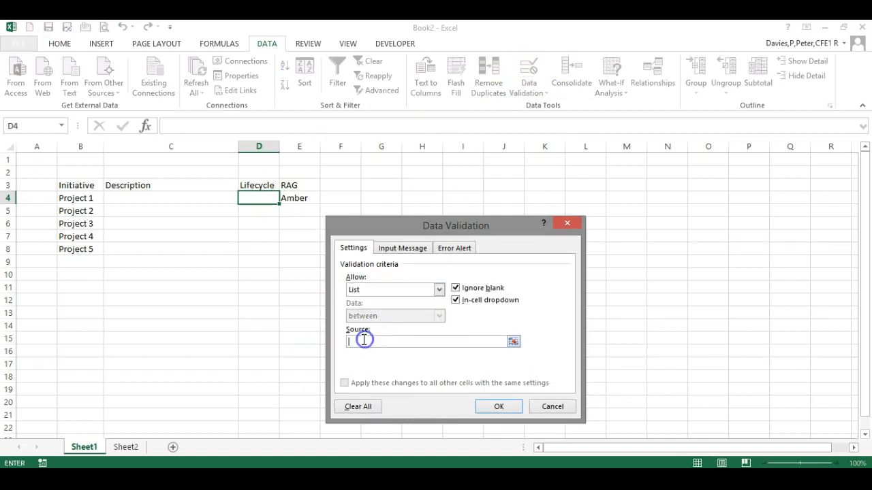
click(512, 342)
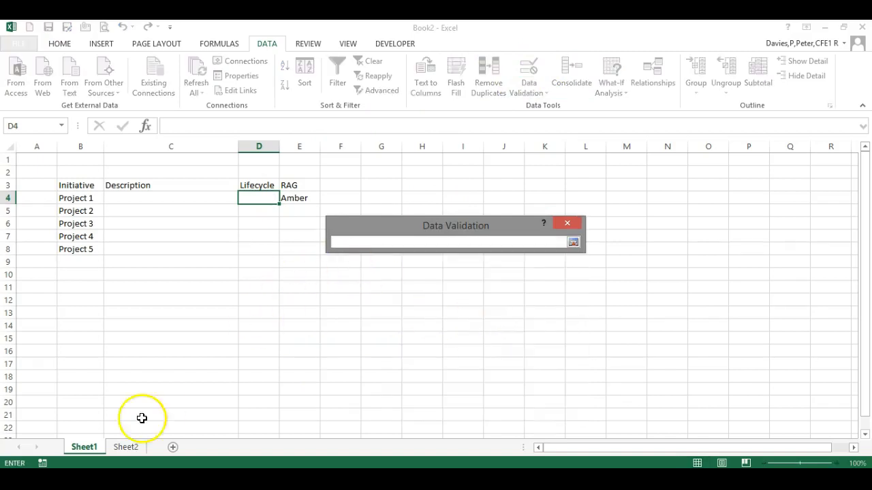
click(126, 447)
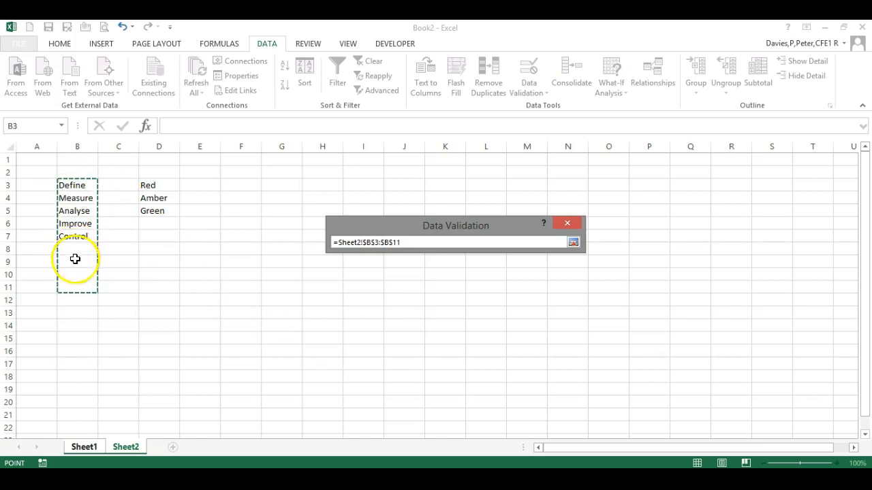
click(573, 243)
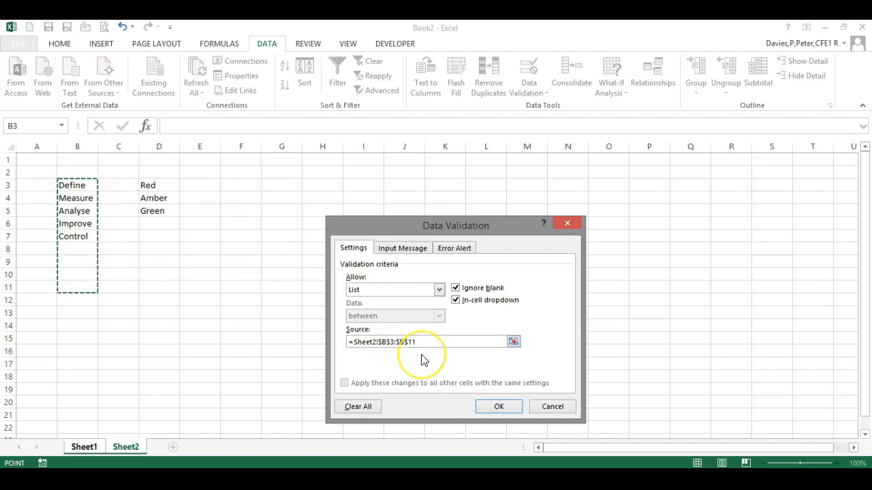
drag(80, 185, 79, 237)
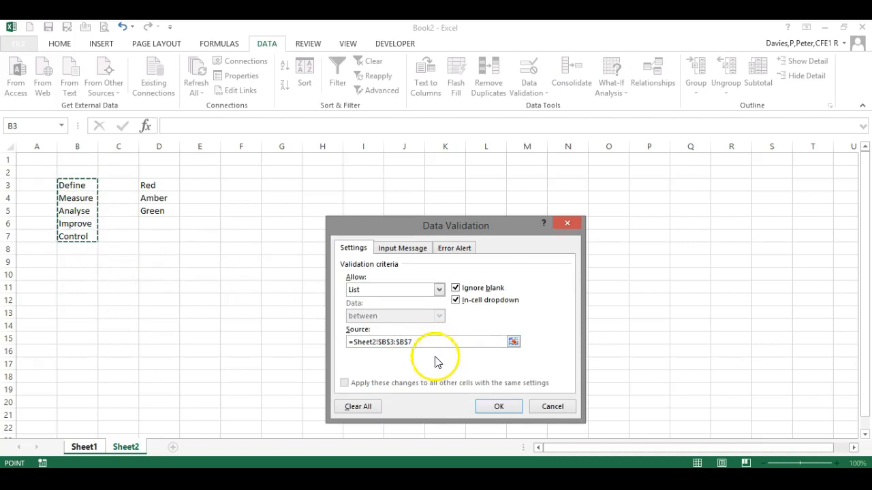
click(498, 406)
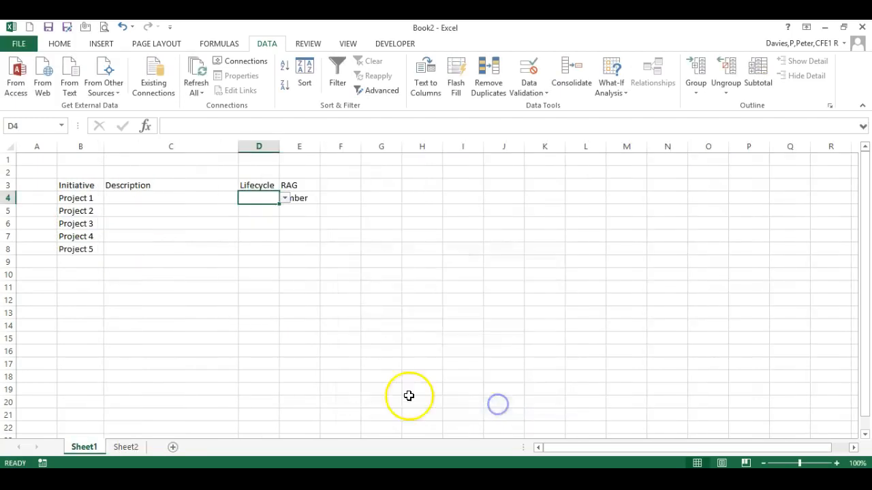
Choose Measure from the dropdown in D4 and check the options offered in E4.
click(330, 207)
click(272, 198)
click(285, 198)
click(273, 218)
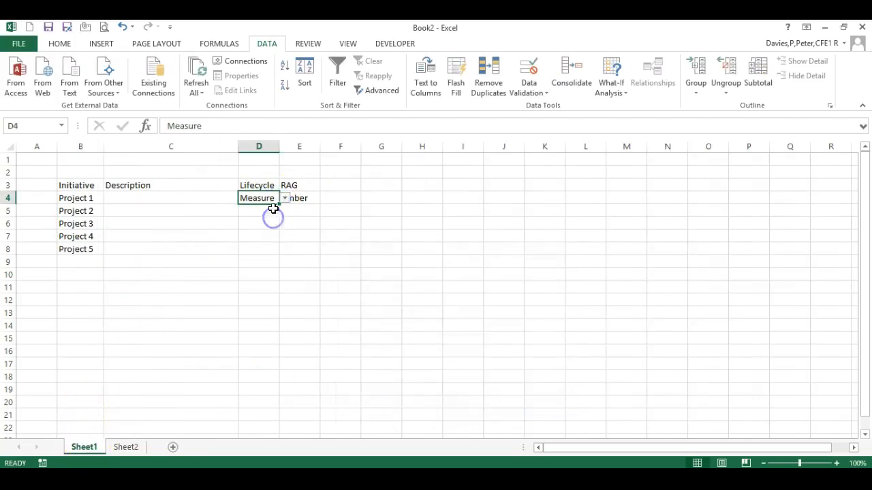
click(266, 211)
click(315, 199)
click(327, 199)
click(370, 230)
Fill the Lifecycle cell D4 with its dropdown down through D8.
click(264, 198)
drag(279, 204, 276, 252)
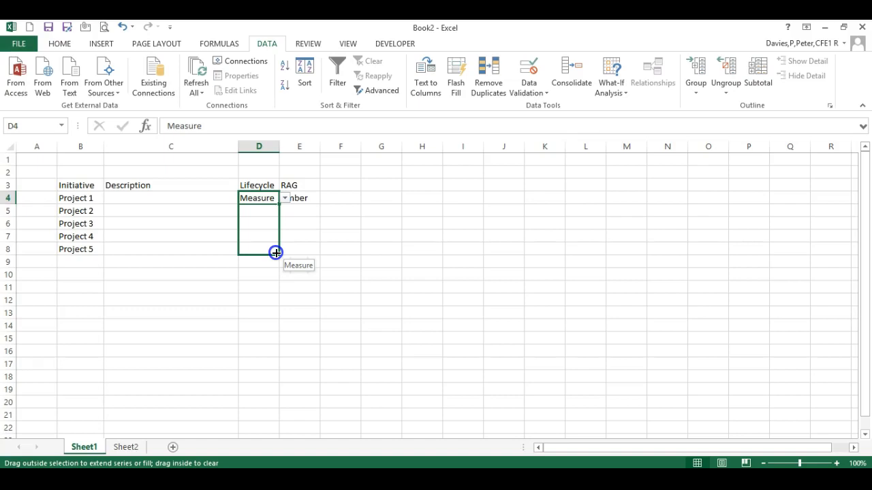
Clear the copied Measure entries from Lifecycle cells D5:D8.
drag(276, 253, 274, 250)
click(304, 235)
click(264, 231)
drag(265, 211, 263, 247)
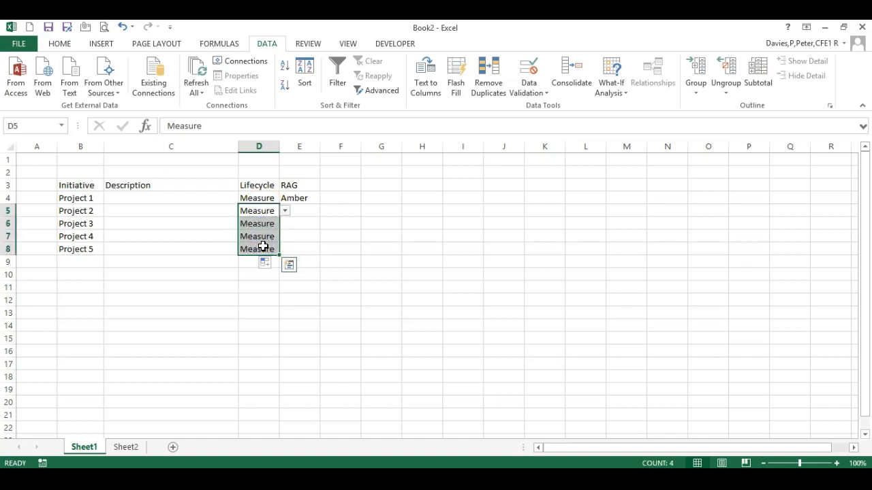
key(Delete)
Choose Analyse from the Lifecycle dropdown in D8 for Project 5.
click(263, 246)
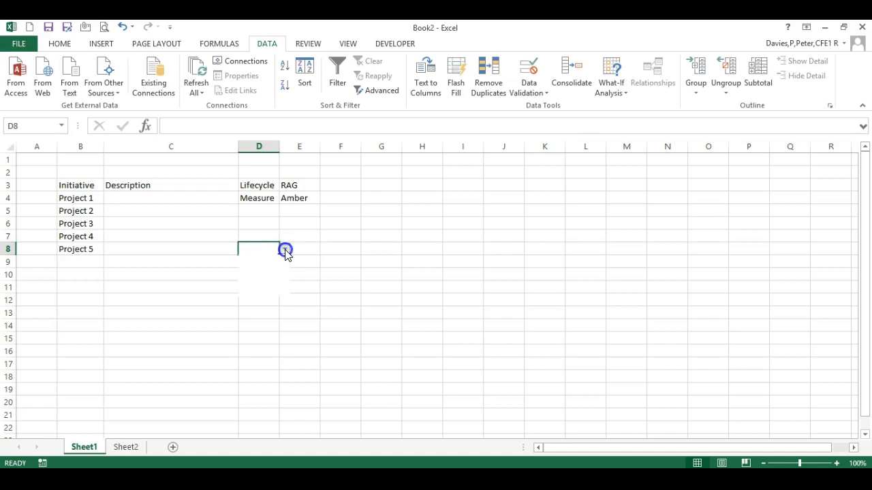
click(285, 249)
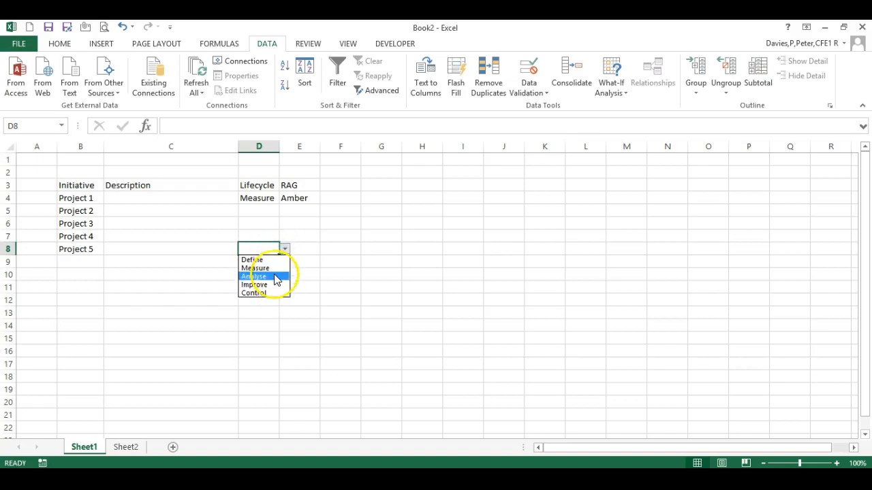
click(267, 278)
Fill the RAG cell E4 with its dropdown down through E8 and choose Amber from the list in E8.
click(300, 216)
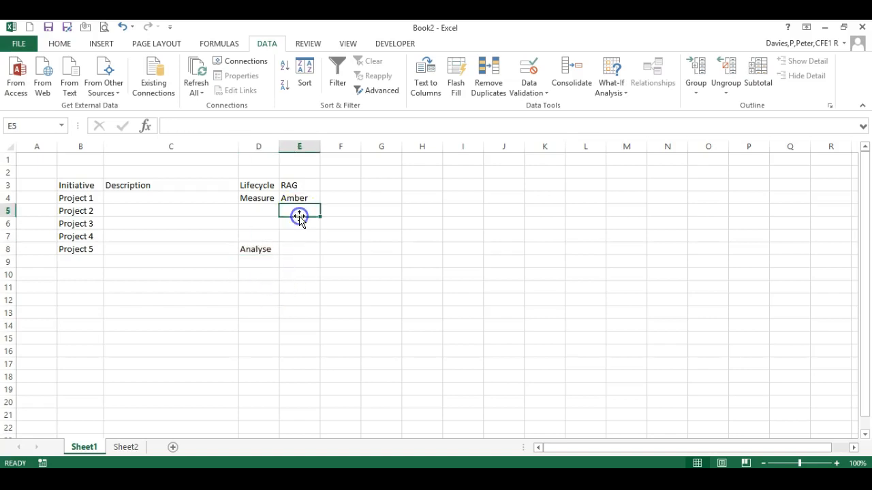
click(302, 197)
drag(320, 204, 311, 253)
click(303, 249)
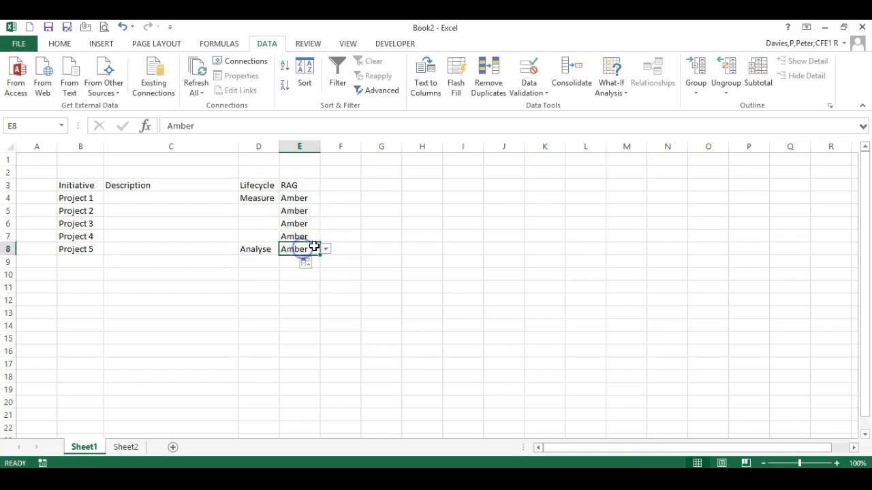
click(325, 249)
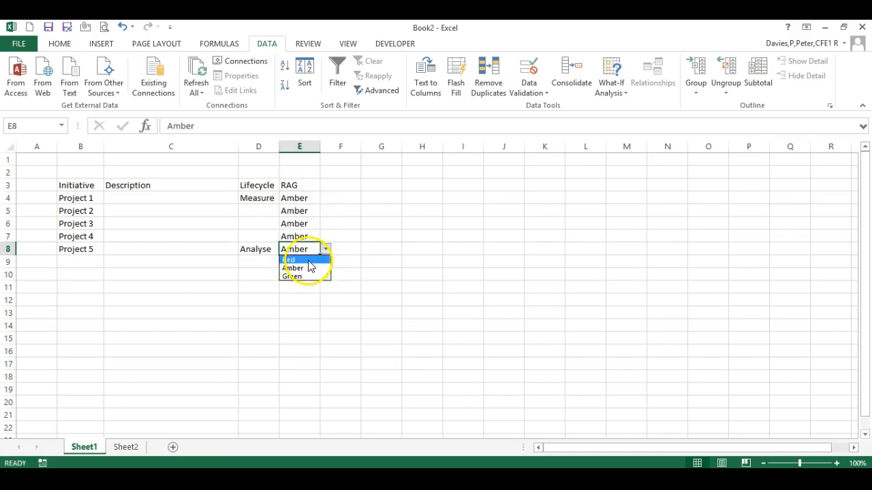
click(305, 267)
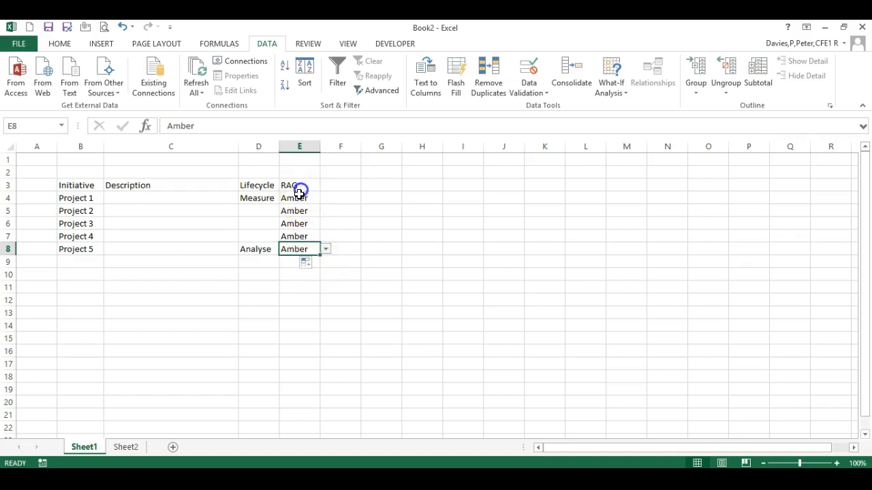
Extend the list validation source of E4 to Sheet2 range D3:D6 and apply it to all other cells with the same settings.
click(298, 198)
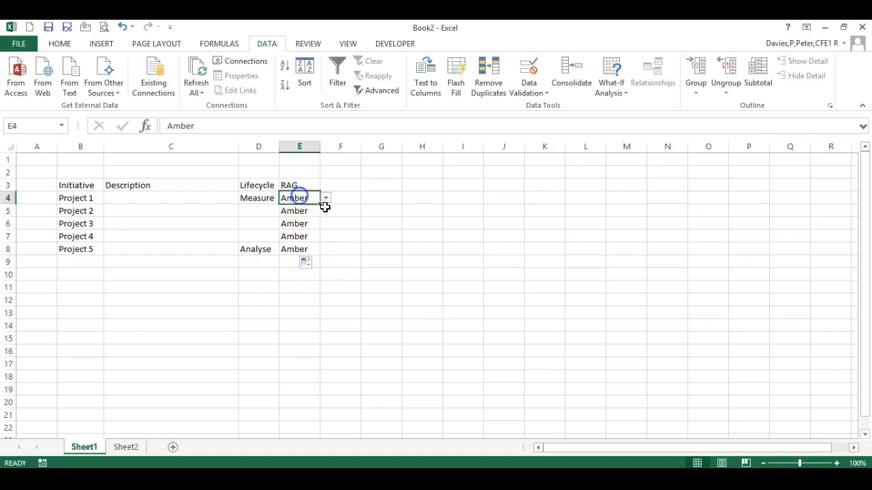
click(527, 91)
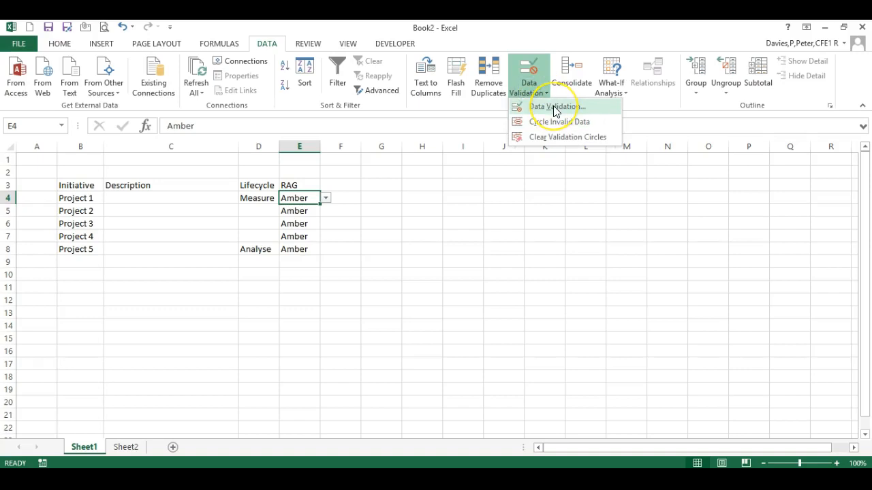
click(553, 108)
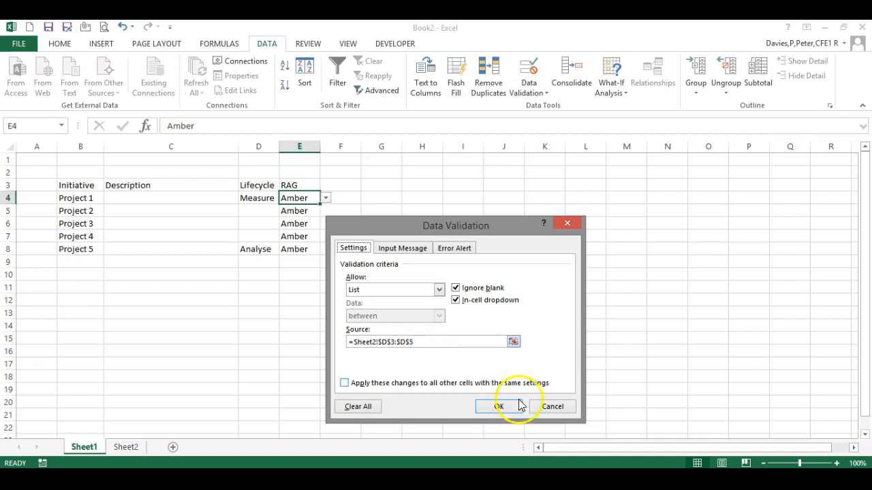
click(437, 342)
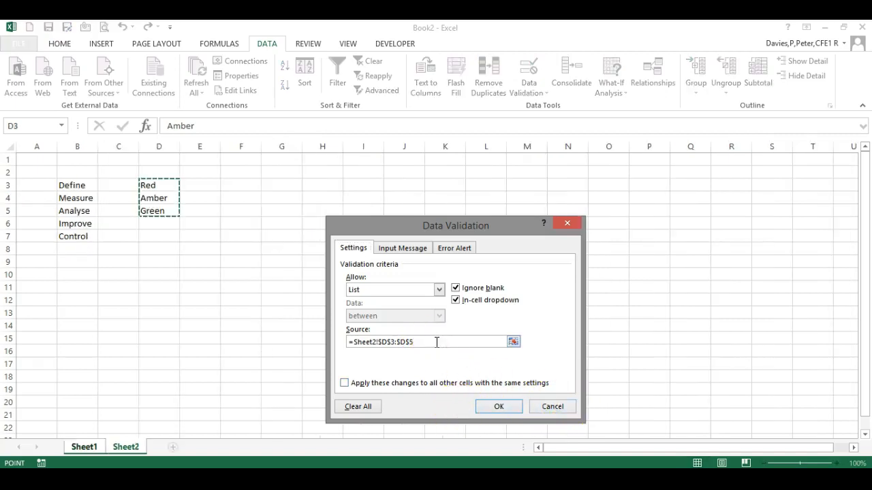
drag(166, 185, 165, 226)
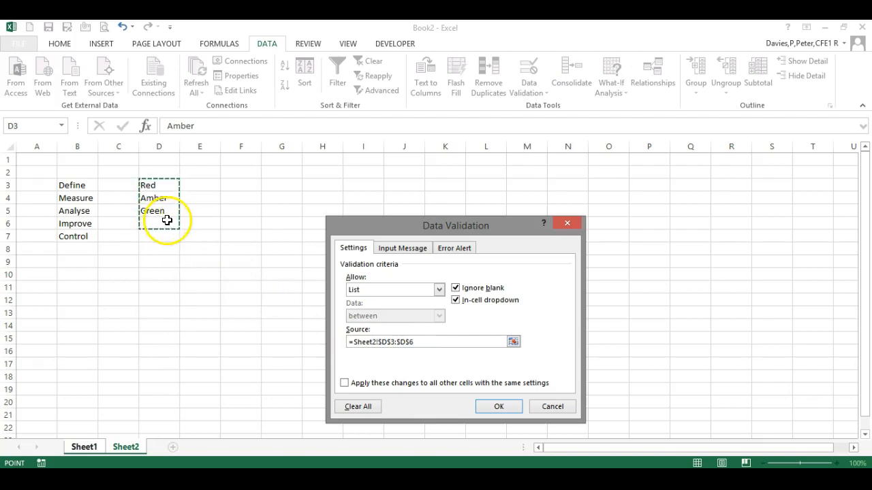
click(345, 385)
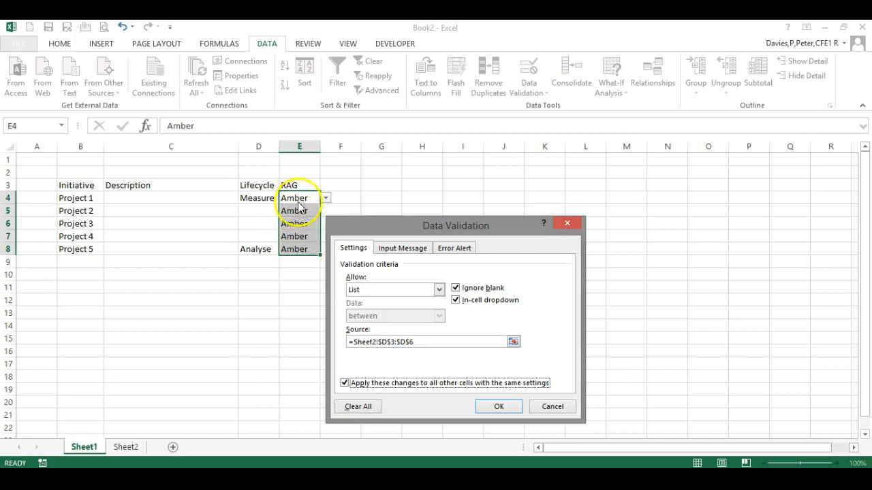
click(499, 406)
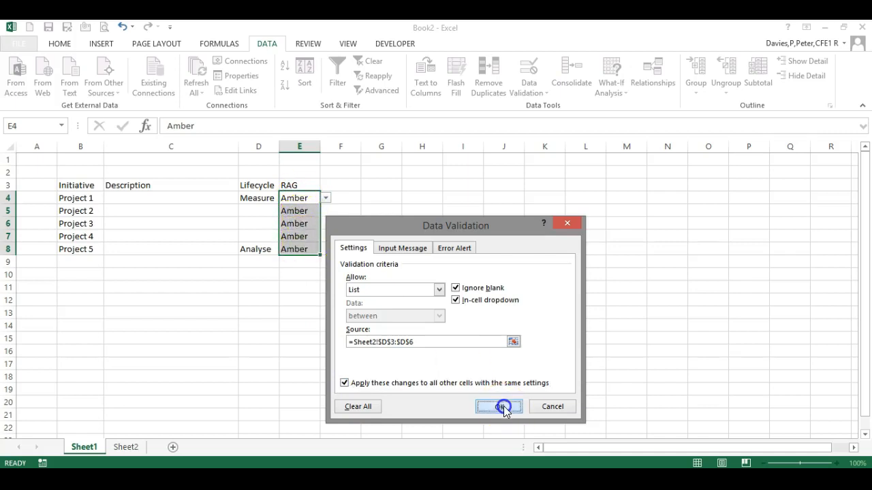
Check the options offered in the RAG dropdown of Project 4 in E7.
click(298, 236)
click(326, 236)
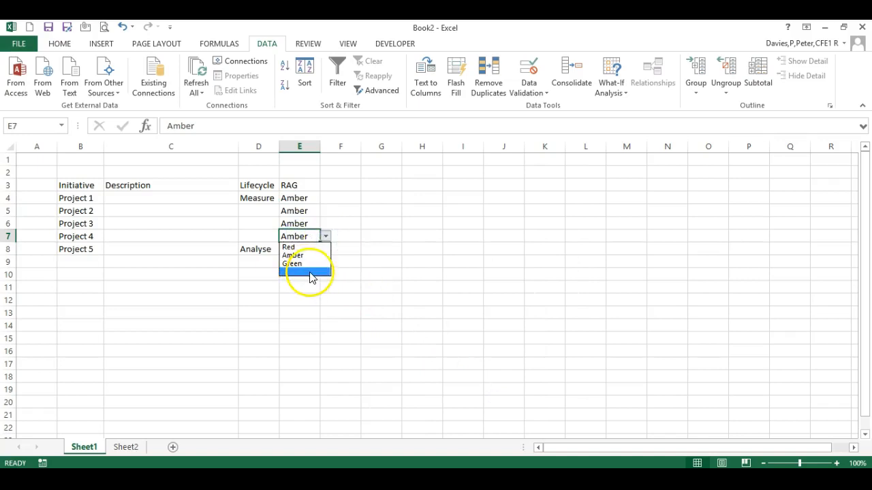
click(261, 297)
Add Complete below Green in cell D6 of Sheet2.
click(126, 445)
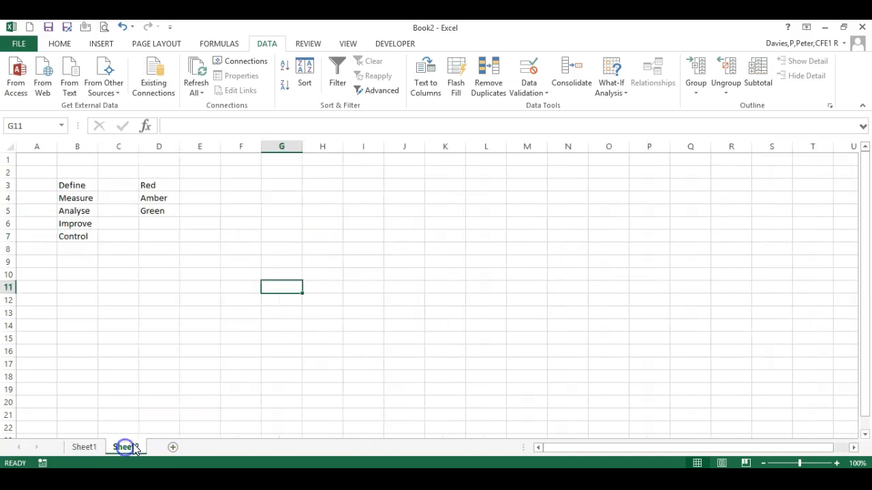
click(160, 224)
text(Comple)
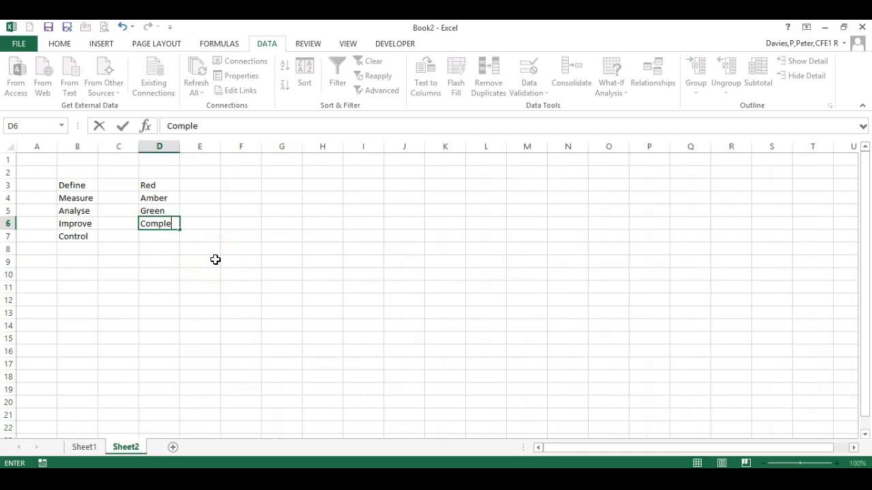
text(te)
click(215, 259)
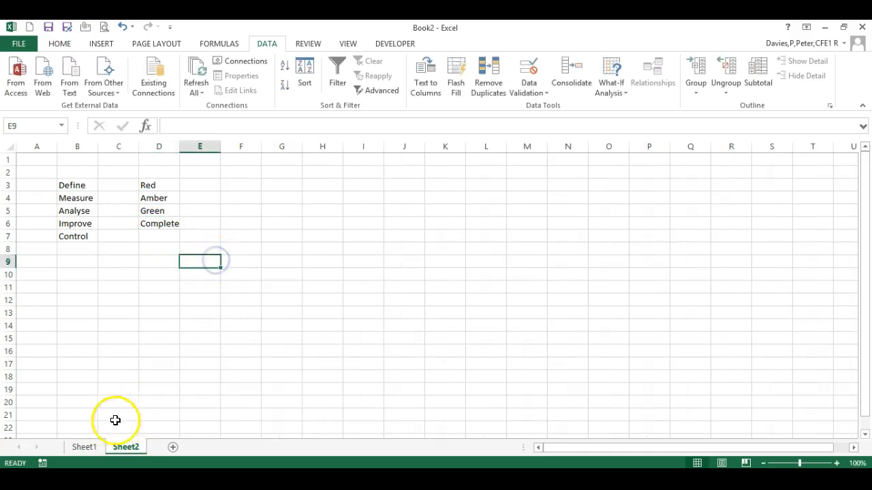
Return to Sheet1 and choose Complete from the RAG dropdown in E7 for Project 4.
click(83, 447)
click(326, 236)
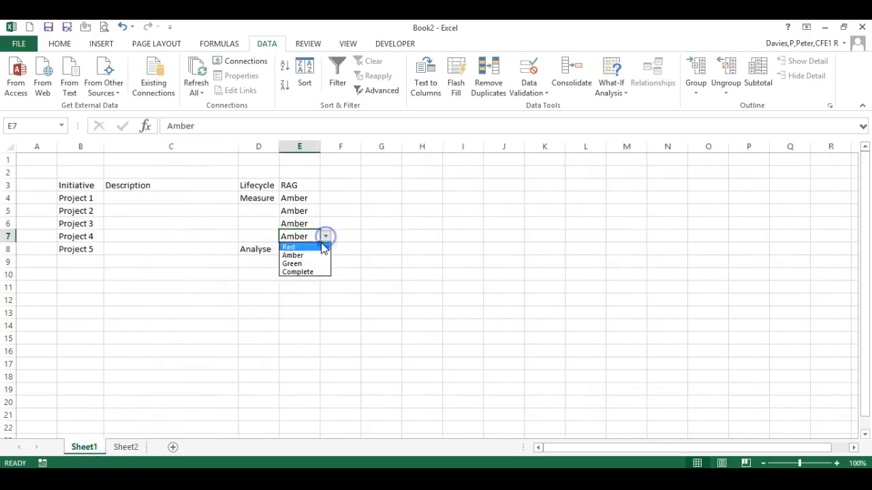
click(306, 274)
click(326, 284)
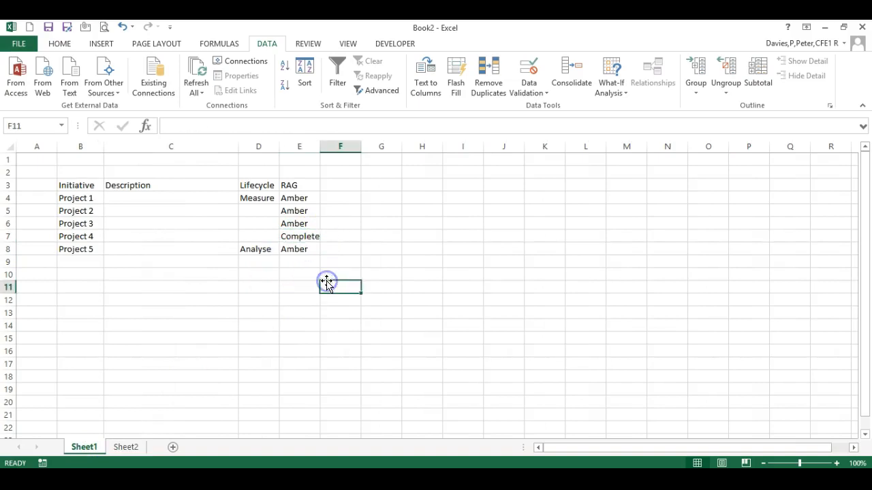
Set the RAG status of Project 2 to Red and Project 3 to Green using their dropdowns.
click(310, 211)
click(327, 212)
click(311, 223)
click(312, 223)
click(326, 224)
click(307, 249)
click(386, 249)
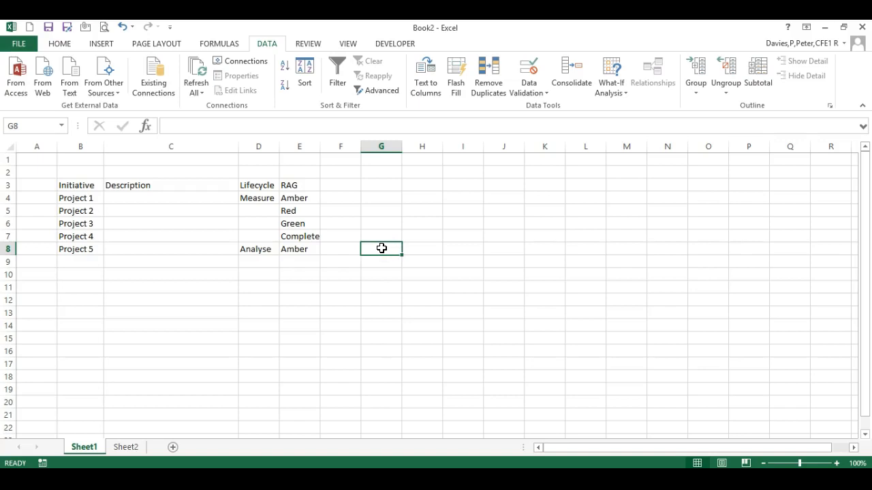
Add a Text That Contains conditional formatting rule to E4:E8 giving Amber a yellow fill with dark yellow text.
drag(302, 198, 309, 252)
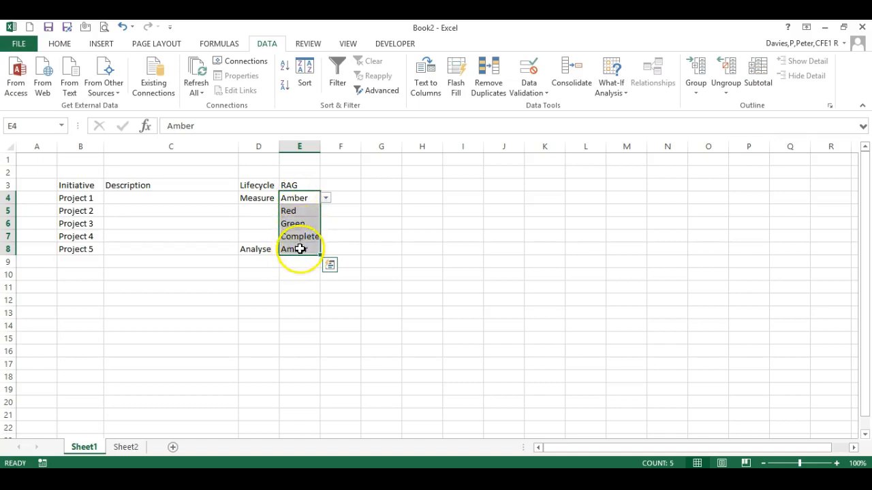
click(59, 43)
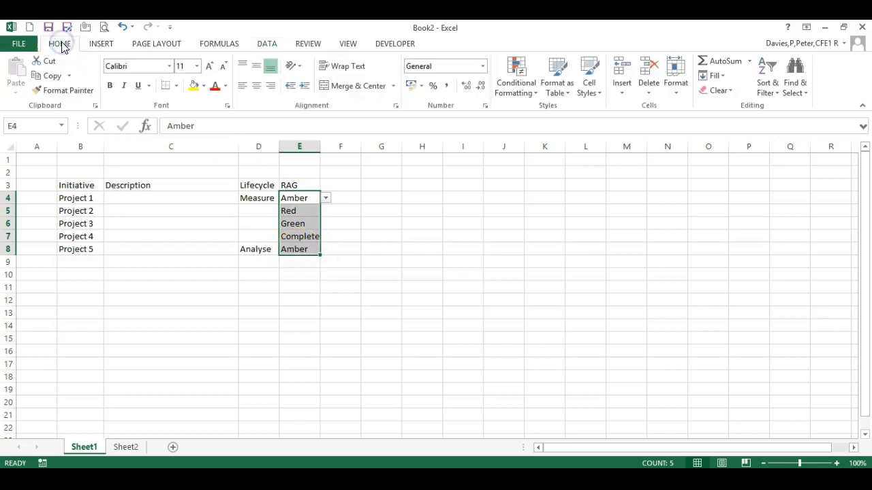
click(518, 91)
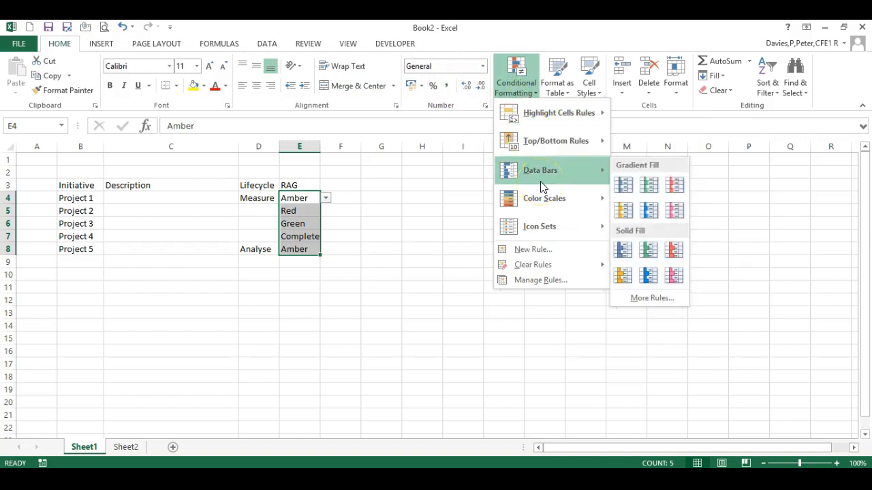
click(550, 196)
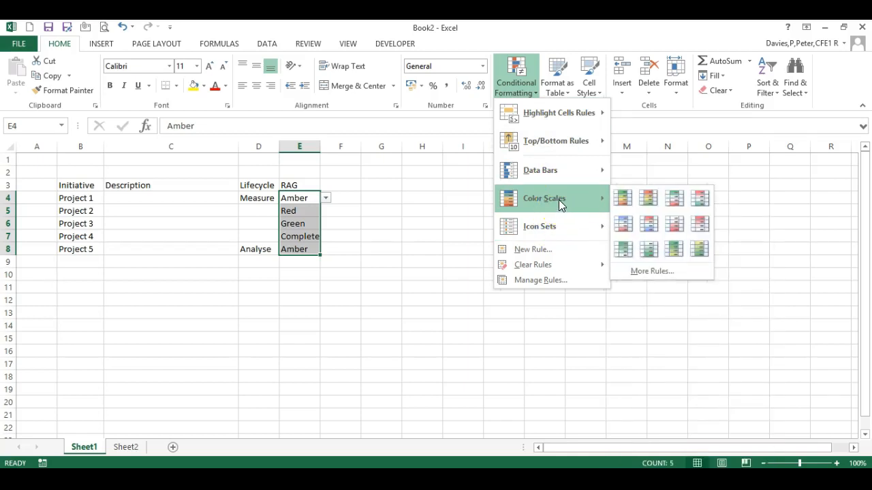
click(563, 119)
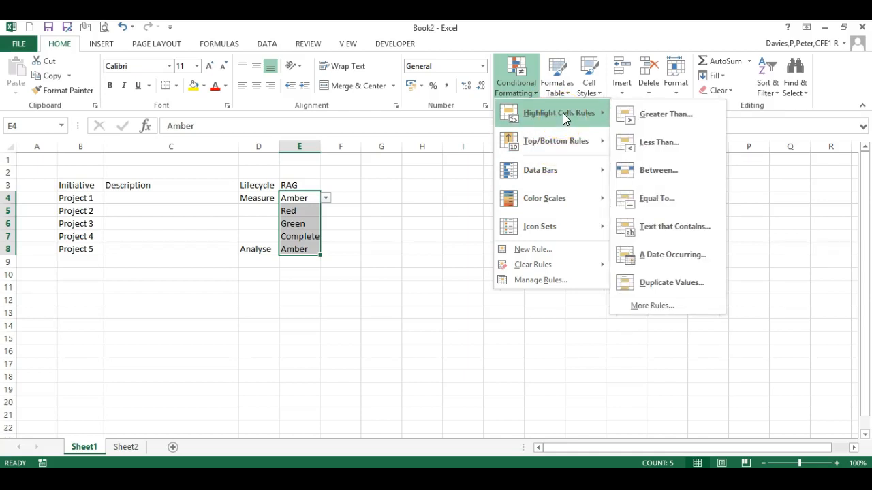
click(564, 120)
click(664, 229)
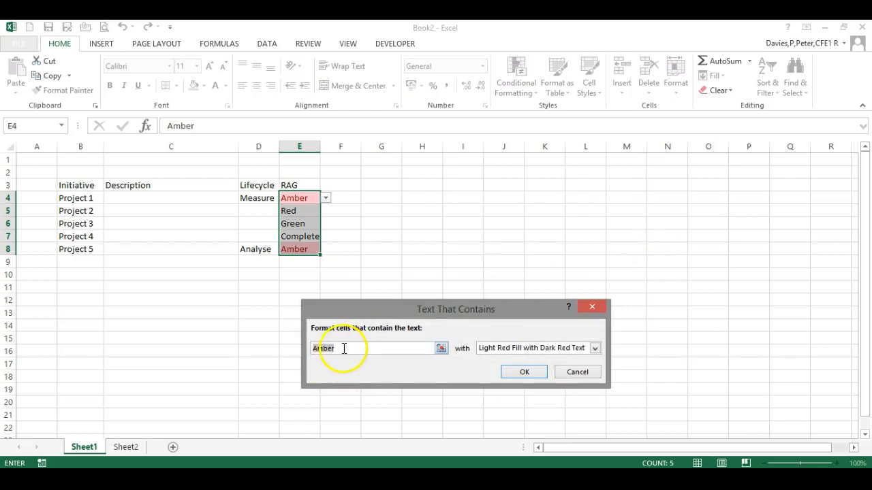
click(594, 348)
click(572, 368)
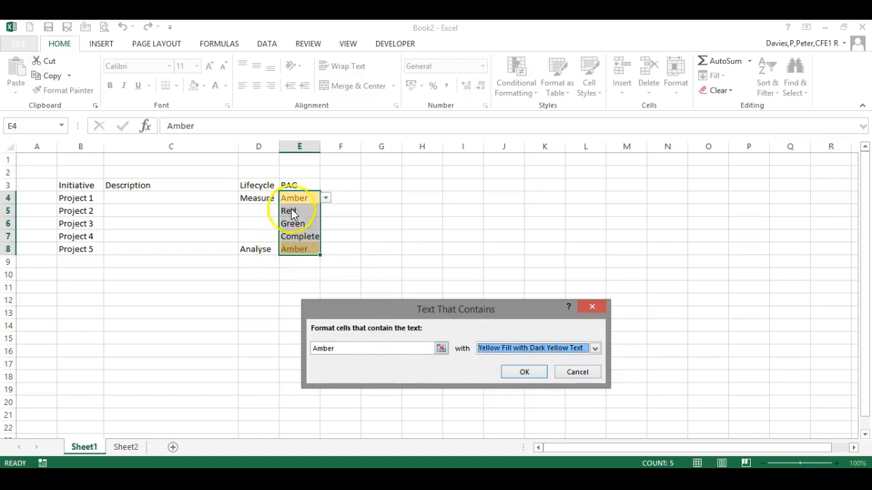
click(523, 372)
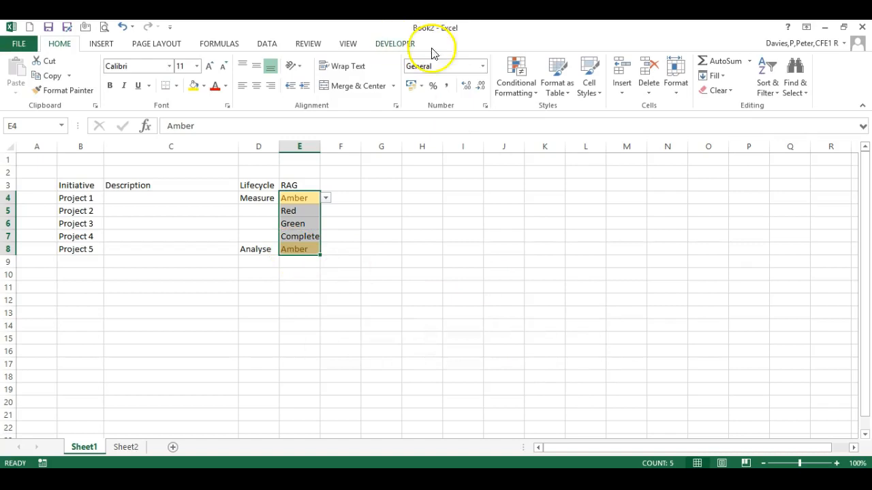
Add a Text That Contains rule to E4:E8 giving Red a light red fill with dark red text.
click(516, 78)
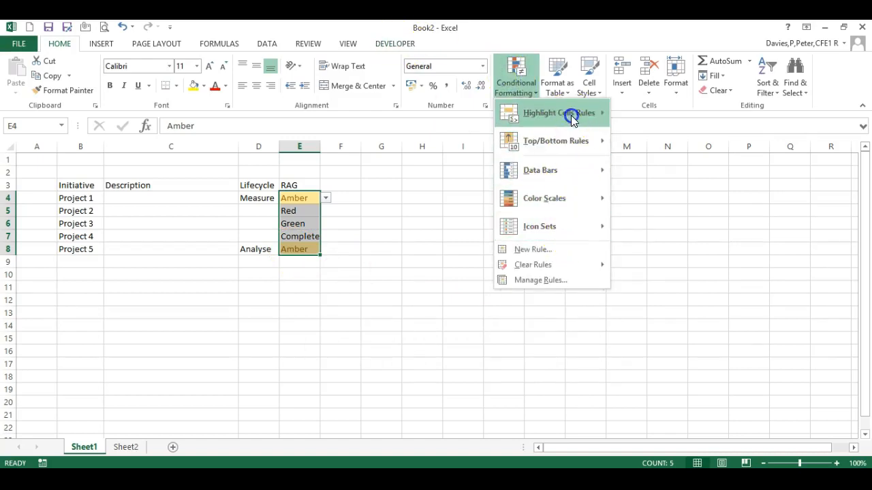
mouse_move(571, 115)
click(674, 222)
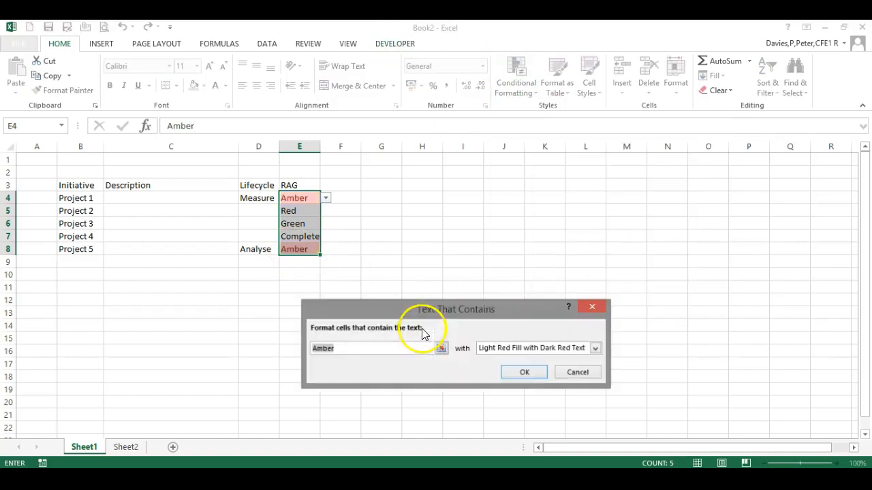
text(Red)
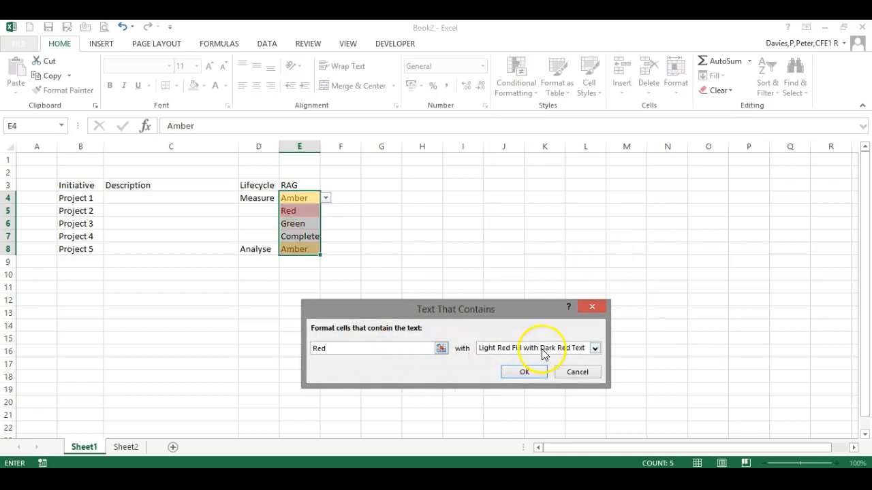
click(536, 374)
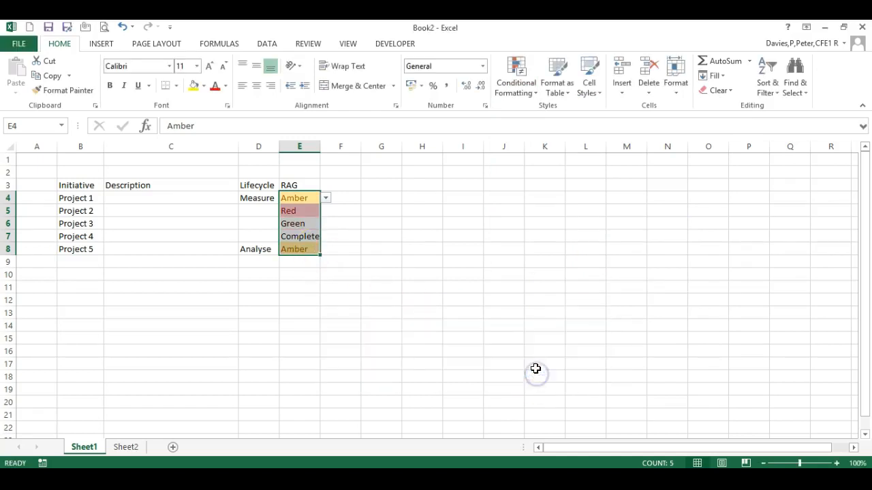
Add a Text That Contains conditional formatting rule to E4:E8 giving Green a green fill with dark green text.
click(511, 76)
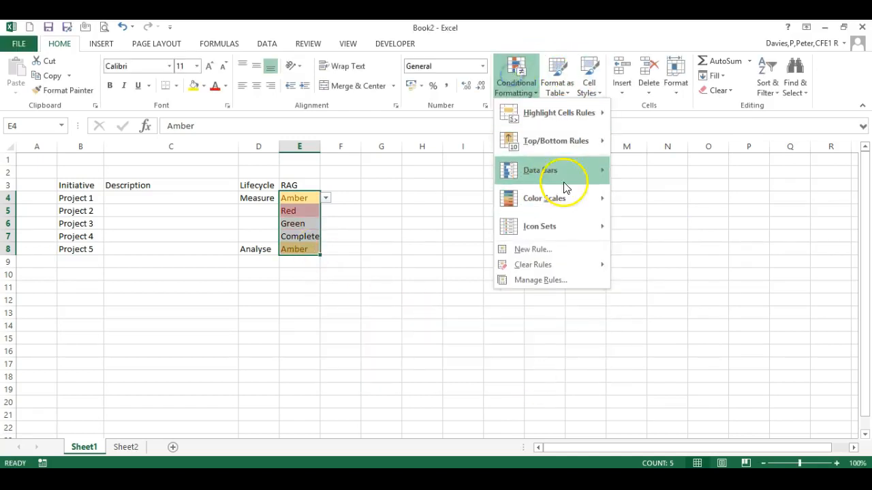
mouse_move(579, 113)
click(659, 227)
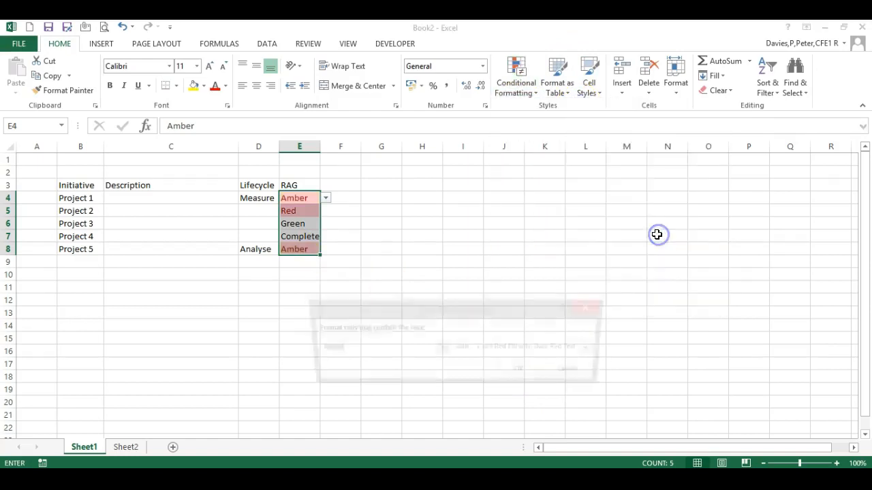
text(Gree)
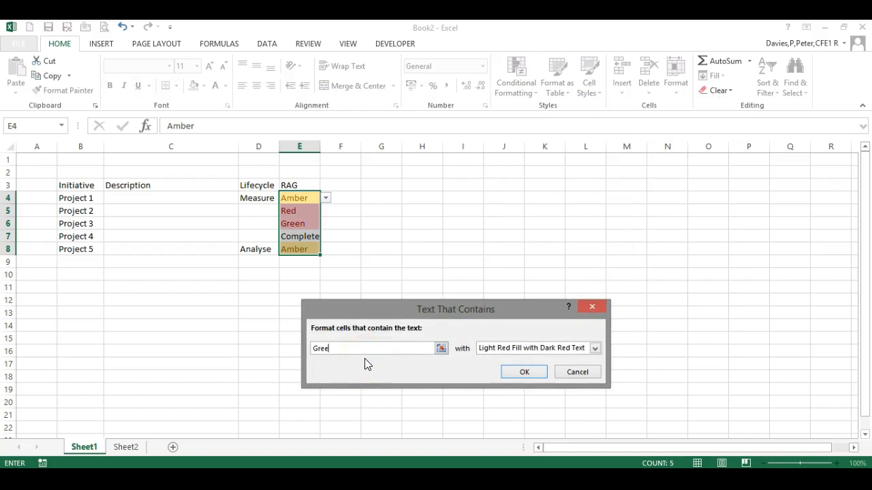
click(514, 353)
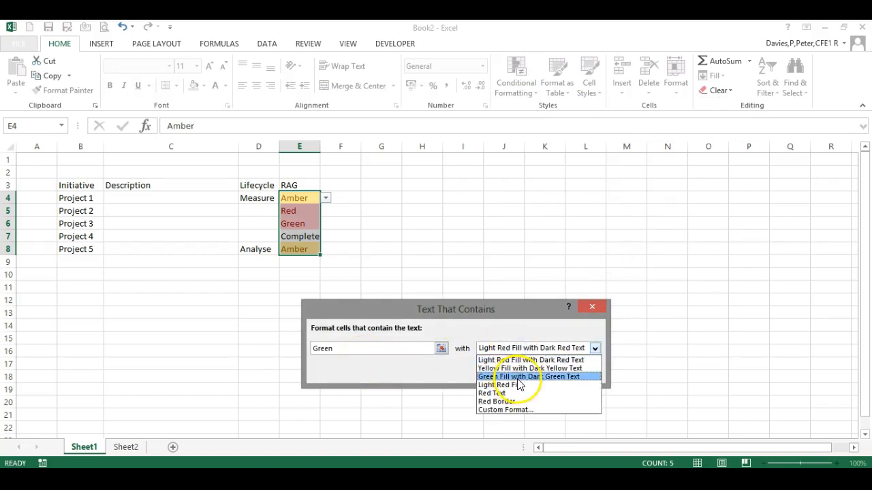
click(518, 377)
click(523, 372)
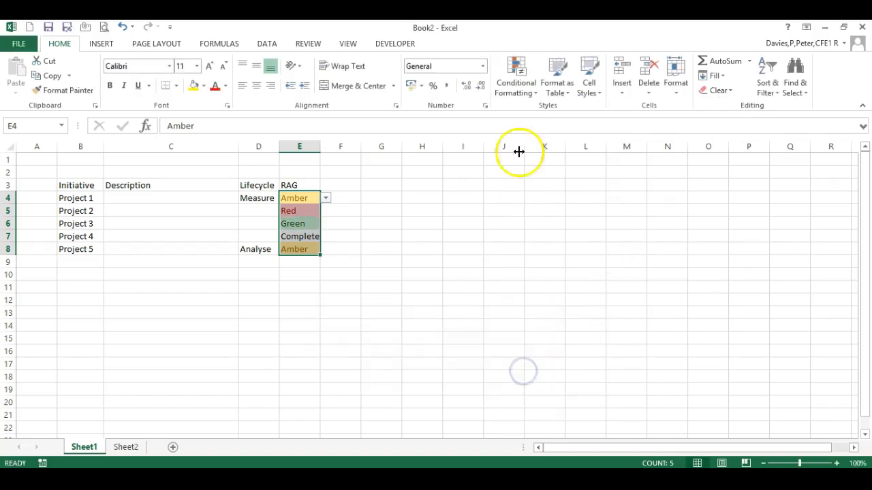
Start a Text That Contains rule on E4:E8 for the text Complete and choose a custom format for it.
click(516, 80)
mouse_move(562, 115)
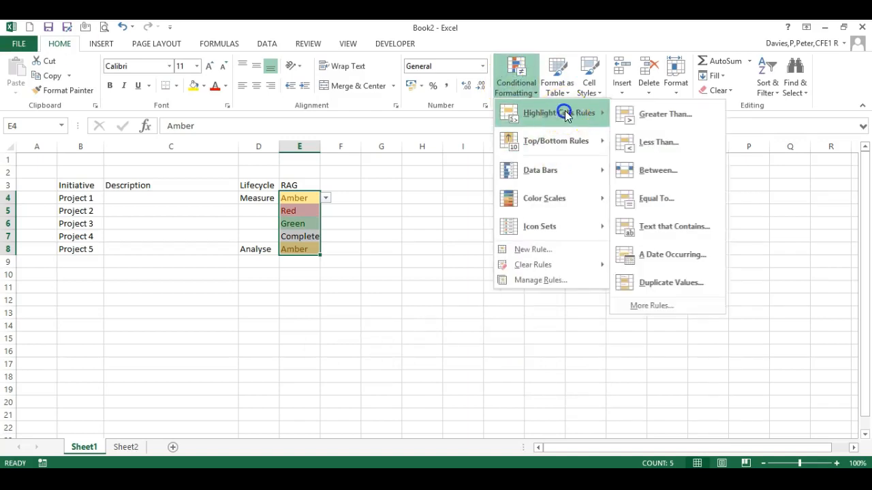
click(659, 231)
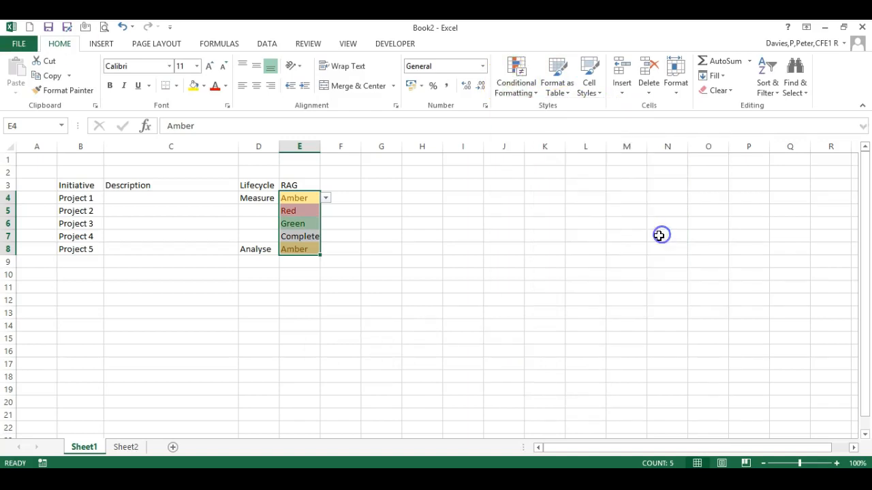
text(c)
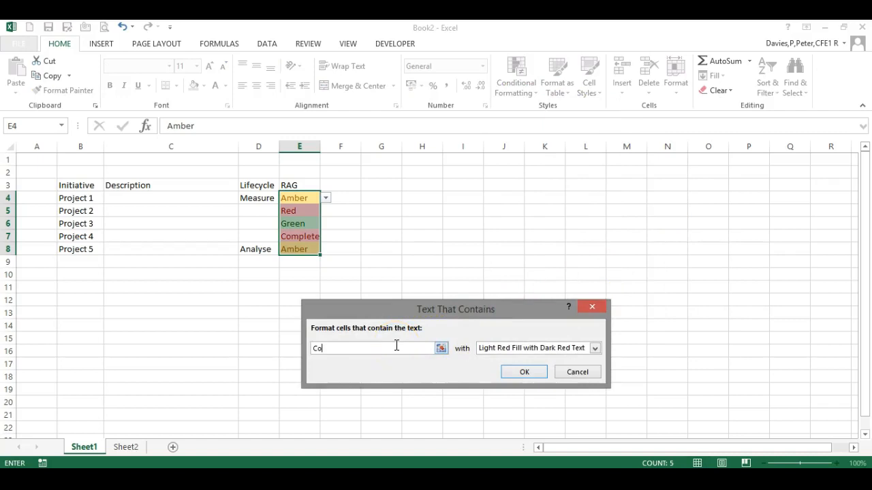
click(540, 348)
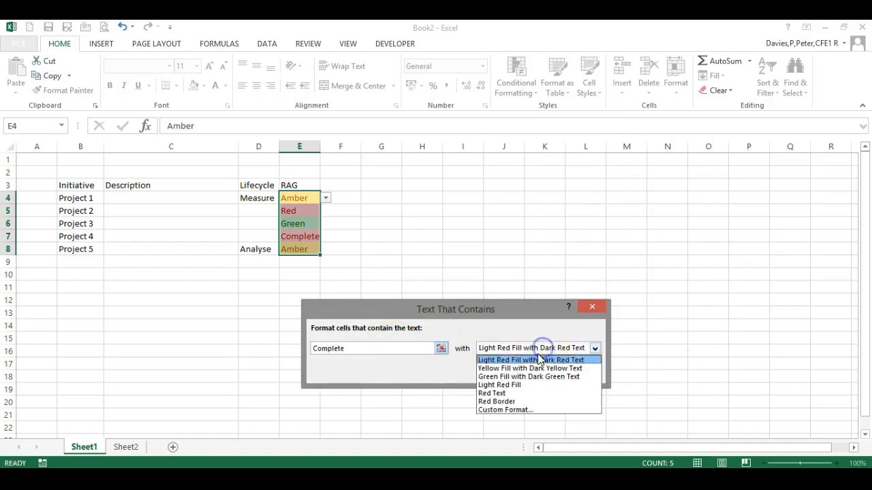
click(523, 410)
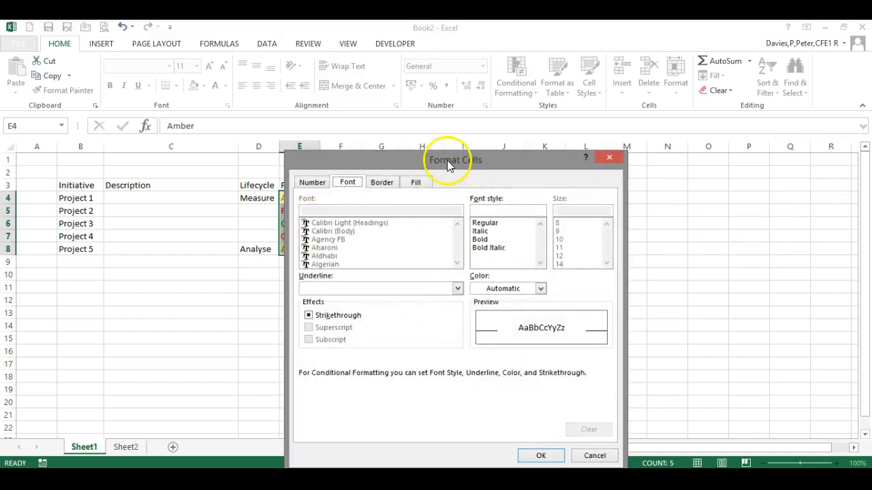
Give the Complete rule a light blue background fill and apply the rule to the RAG cells.
drag(402, 160, 533, 123)
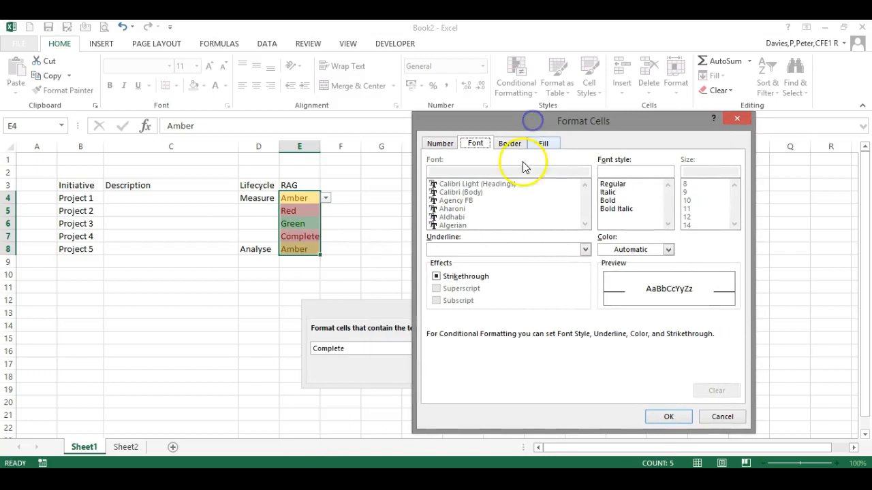
click(439, 145)
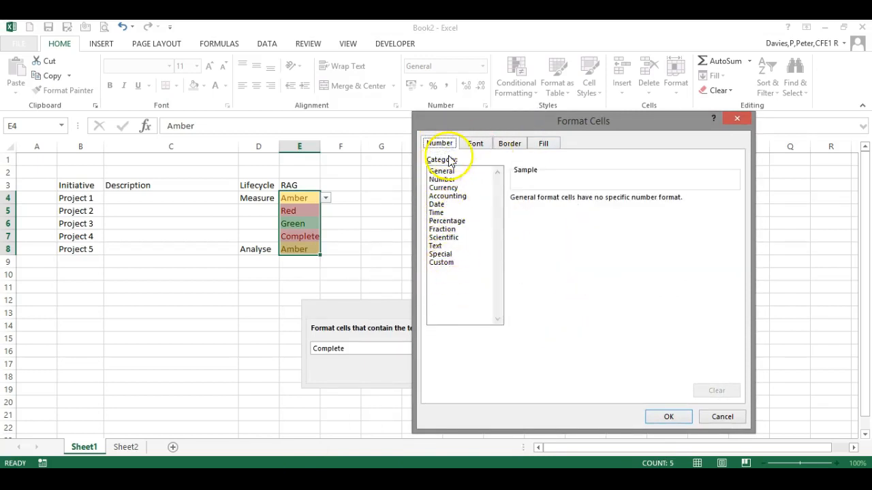
click(474, 144)
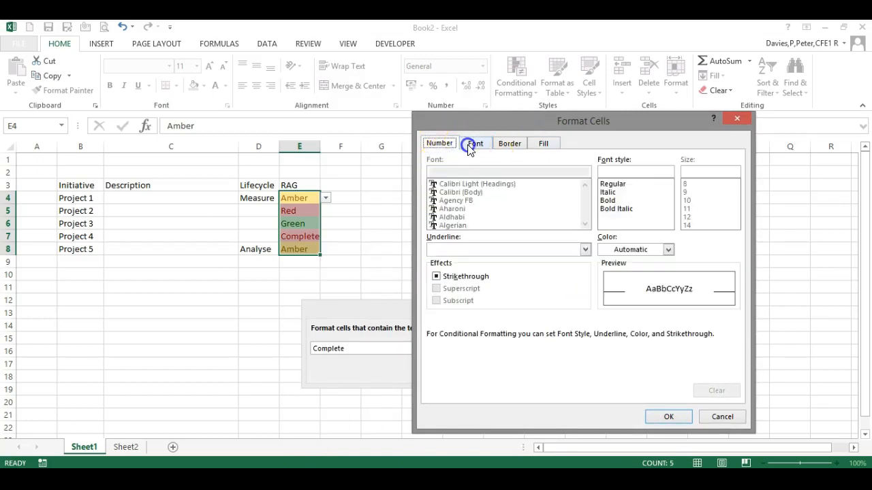
click(542, 146)
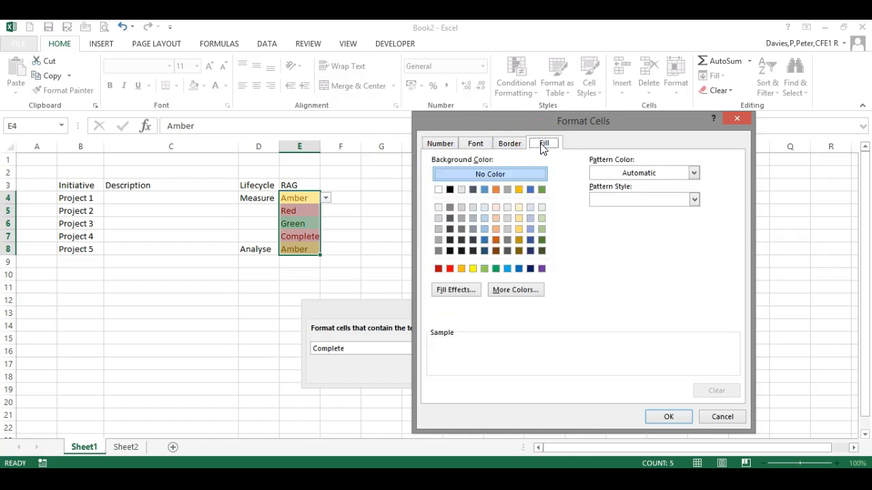
click(508, 269)
click(667, 417)
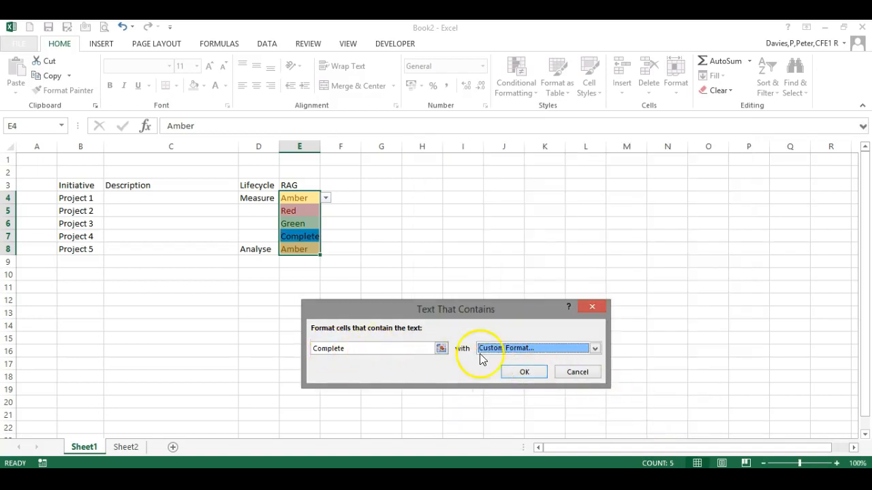
click(516, 373)
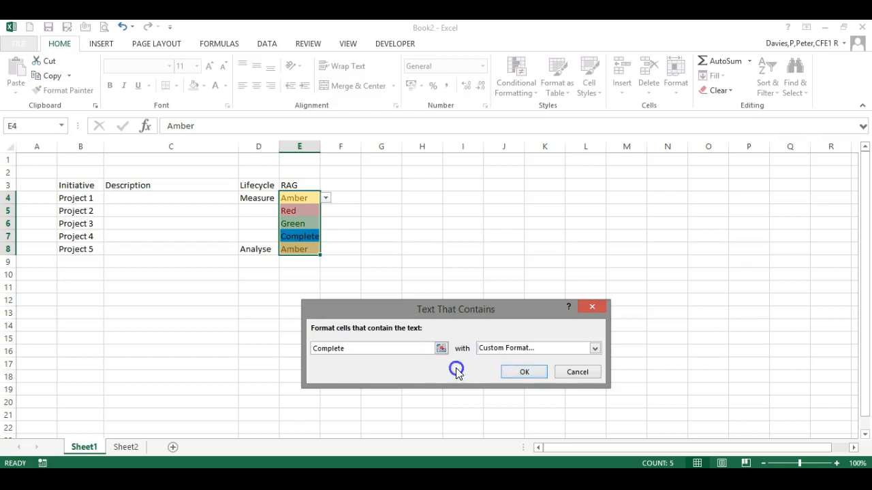
click(531, 372)
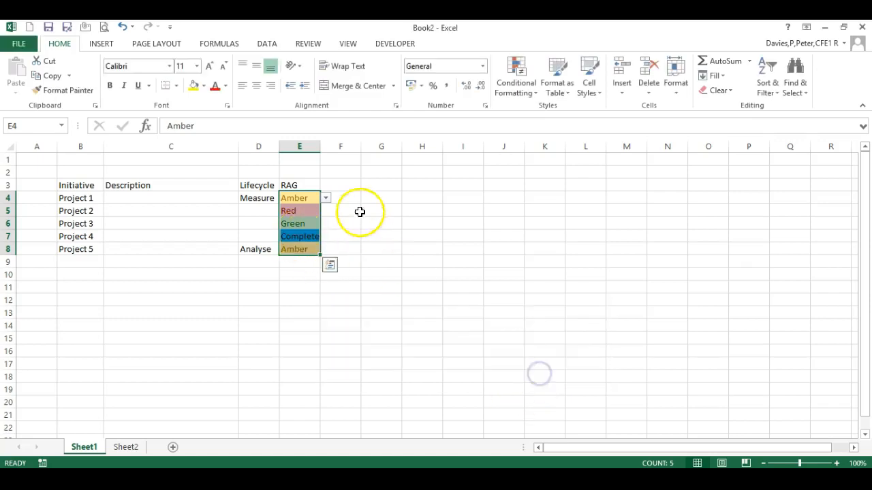
click(395, 210)
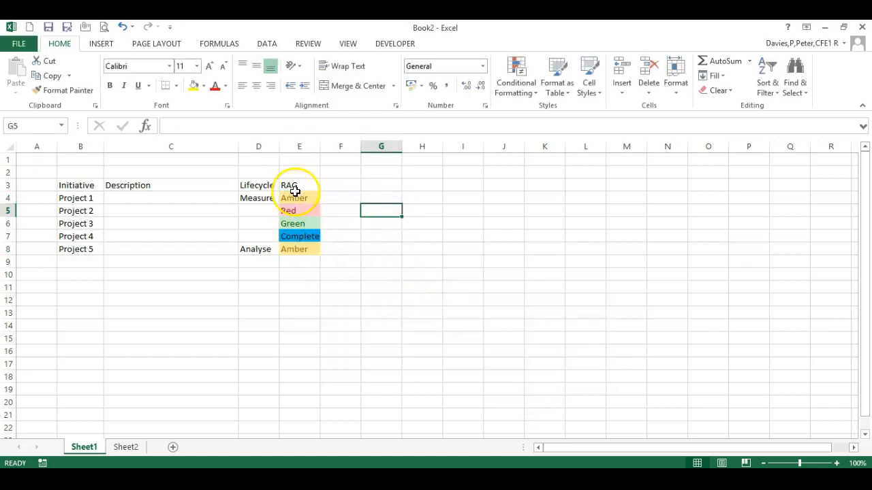
Set the RAG status of Project 5 to Green and Project 2 to Complete using their dropdowns.
click(310, 249)
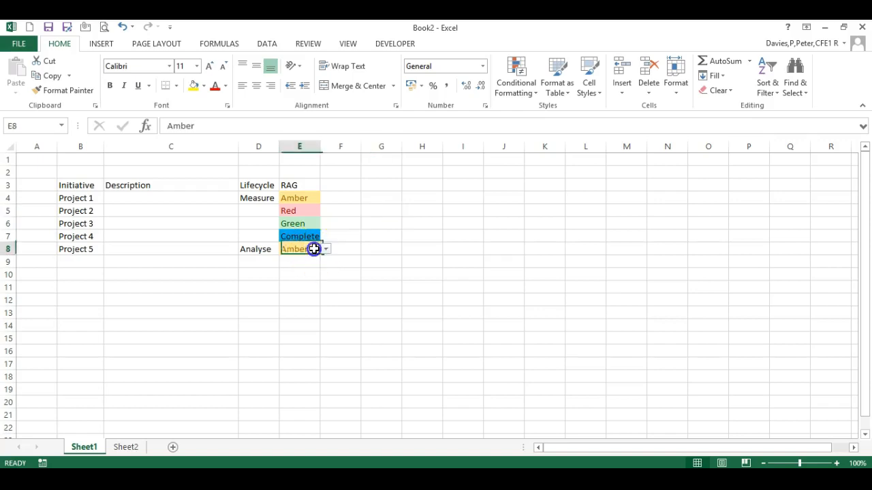
click(327, 249)
click(312, 279)
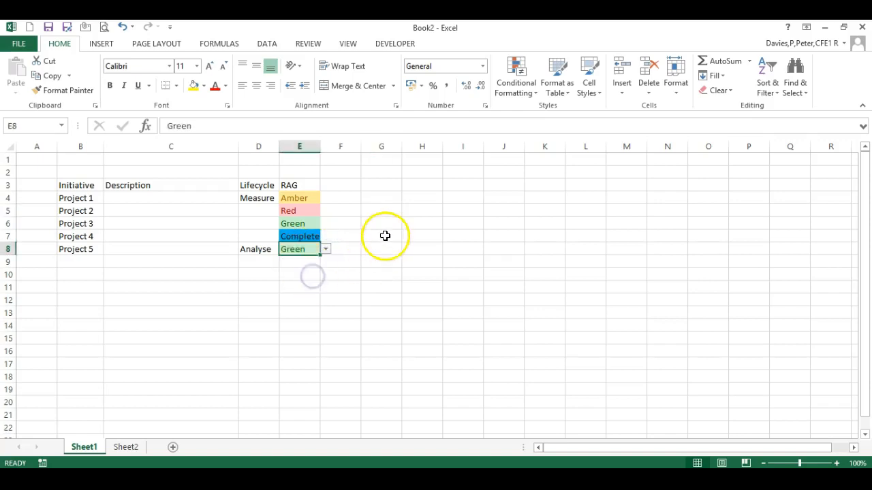
click(308, 210)
click(326, 212)
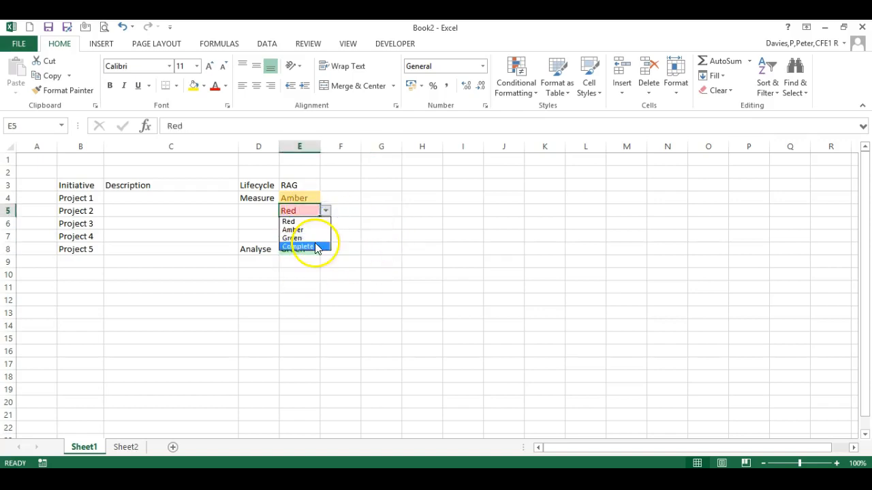
click(315, 246)
click(402, 237)
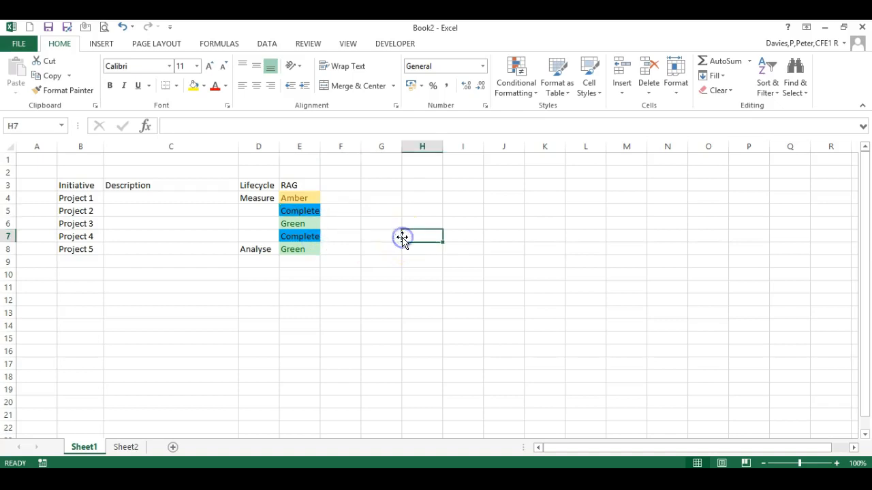